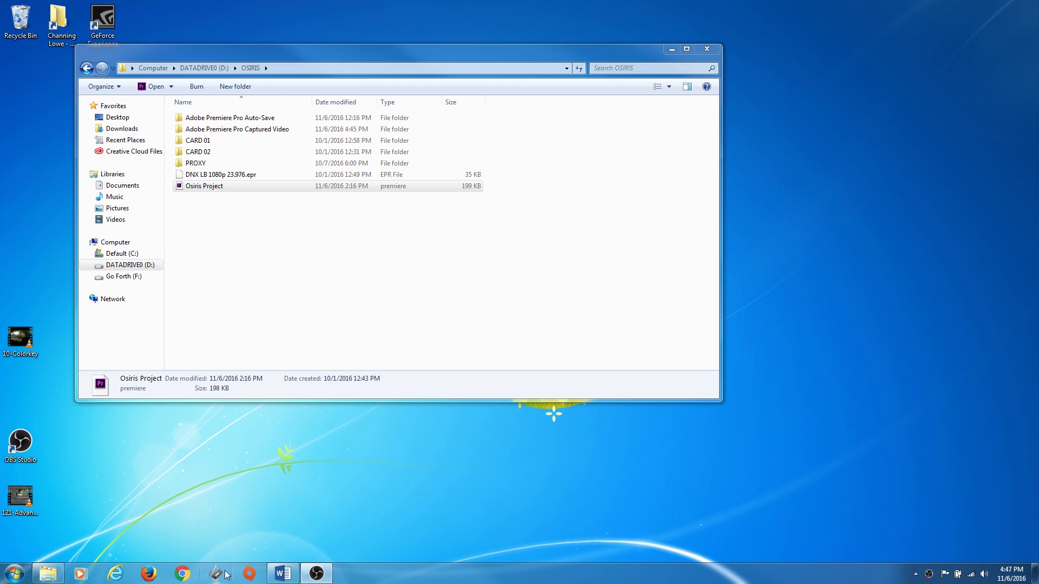
Launch Adobe Premiere Pro CC 2017 and move its start window nearer the middle of the screen
key("super")
type("prem")
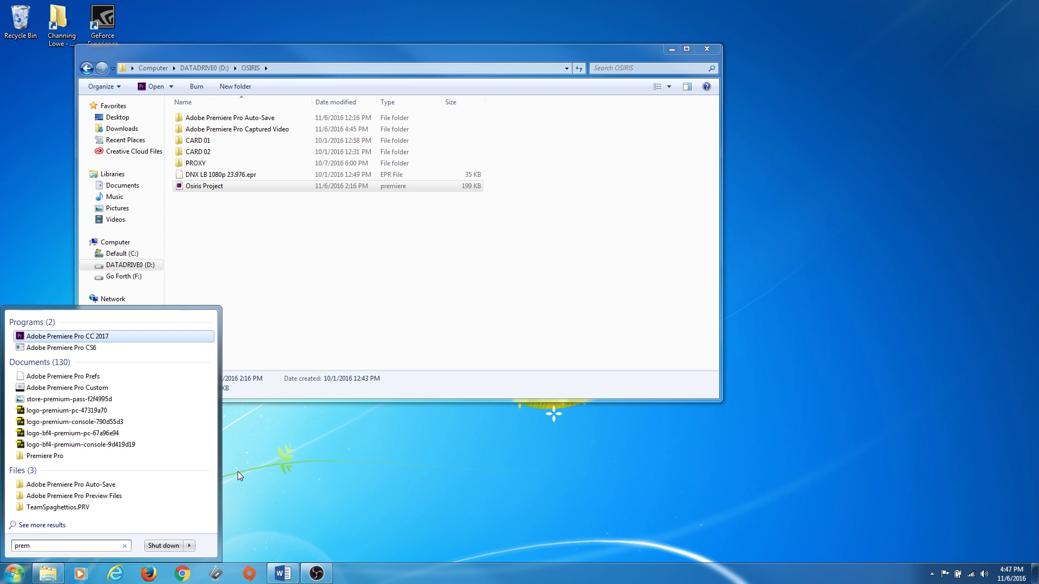
key("Return")
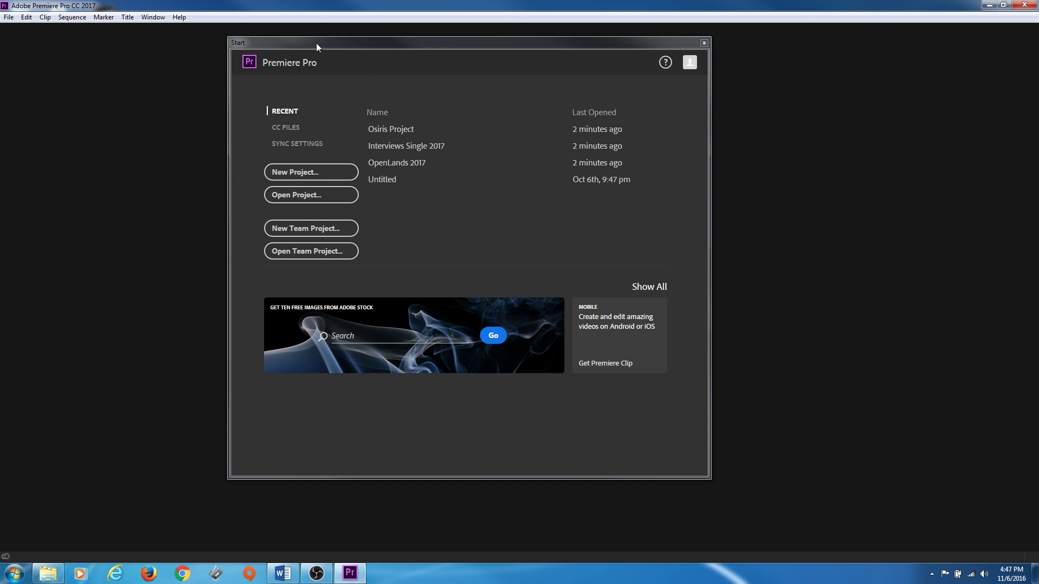
left_click_drag(337, 44, 406, 56)
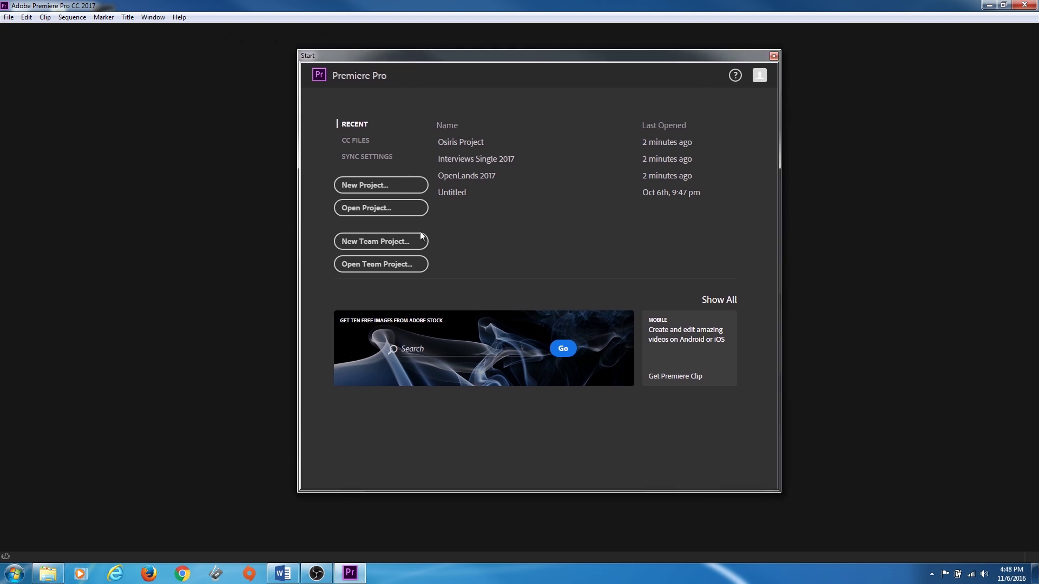
View the start screen's Creative Cloud files, recent projects and sync settings, and look at the projects in the INTERVIEW EDITING folder
left_click(353, 141)
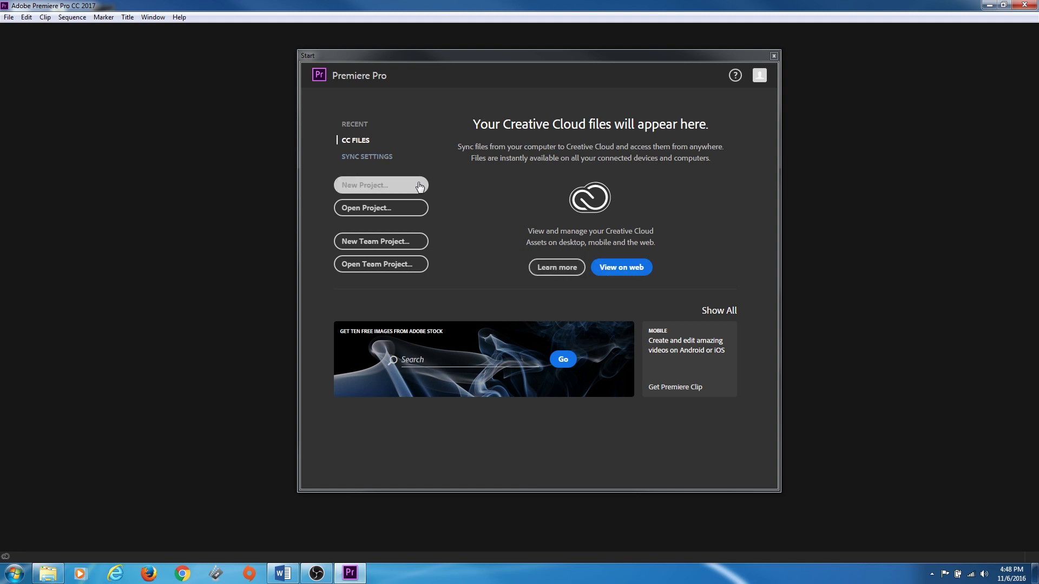
left_click(357, 130)
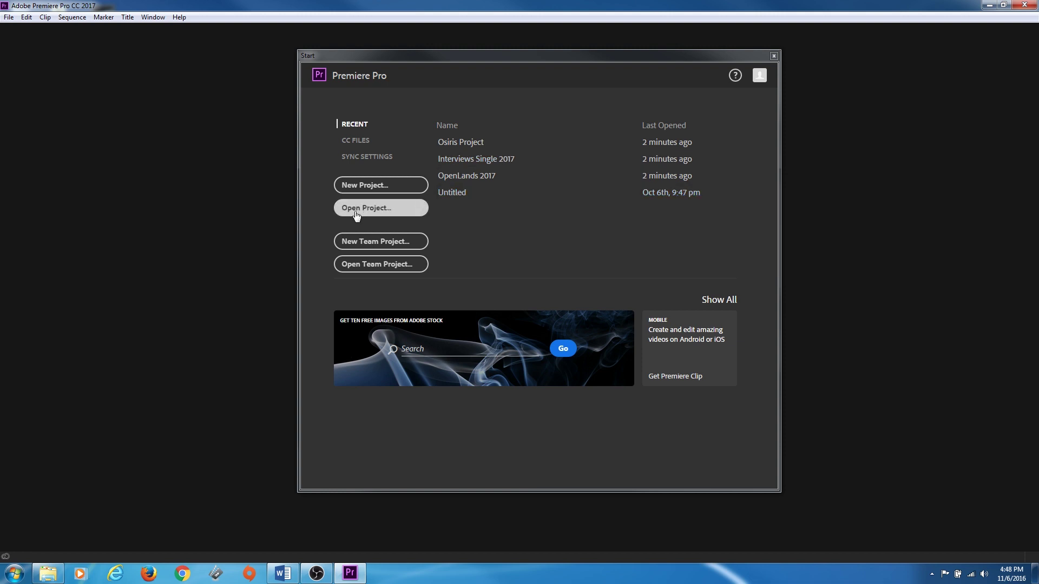
left_click(367, 156)
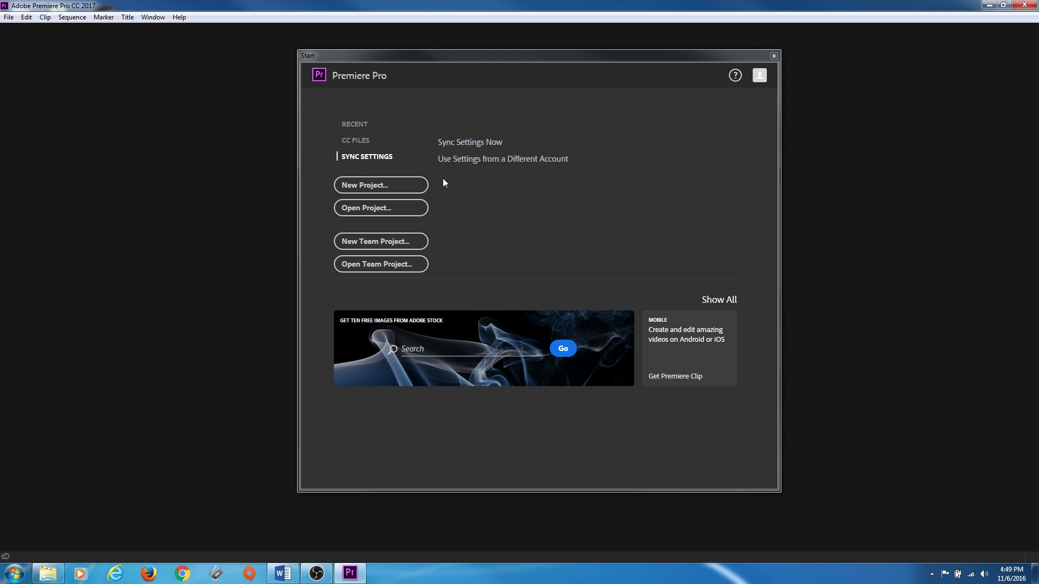
left_click(392, 211)
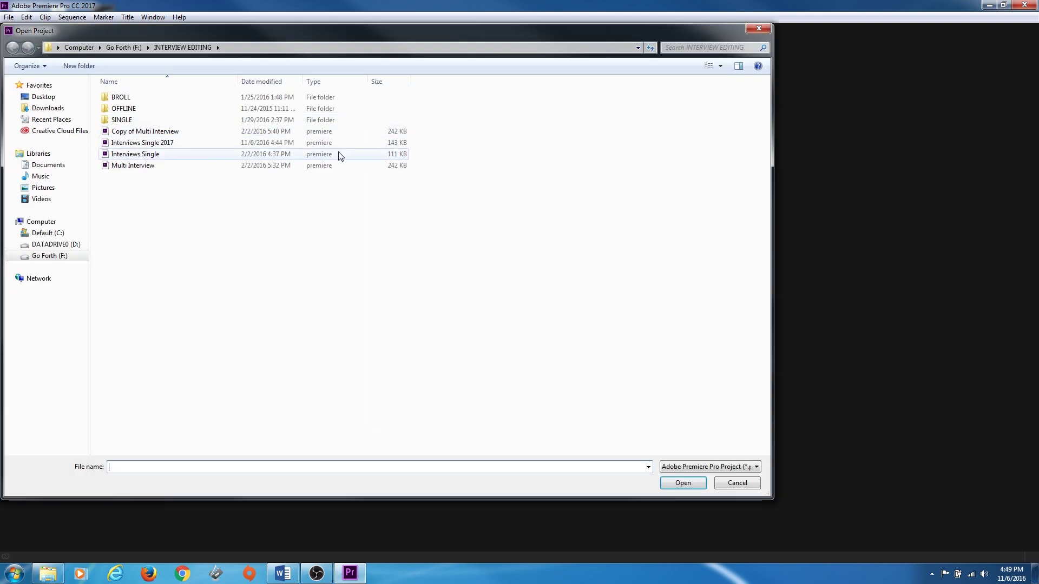
left_click(734, 484)
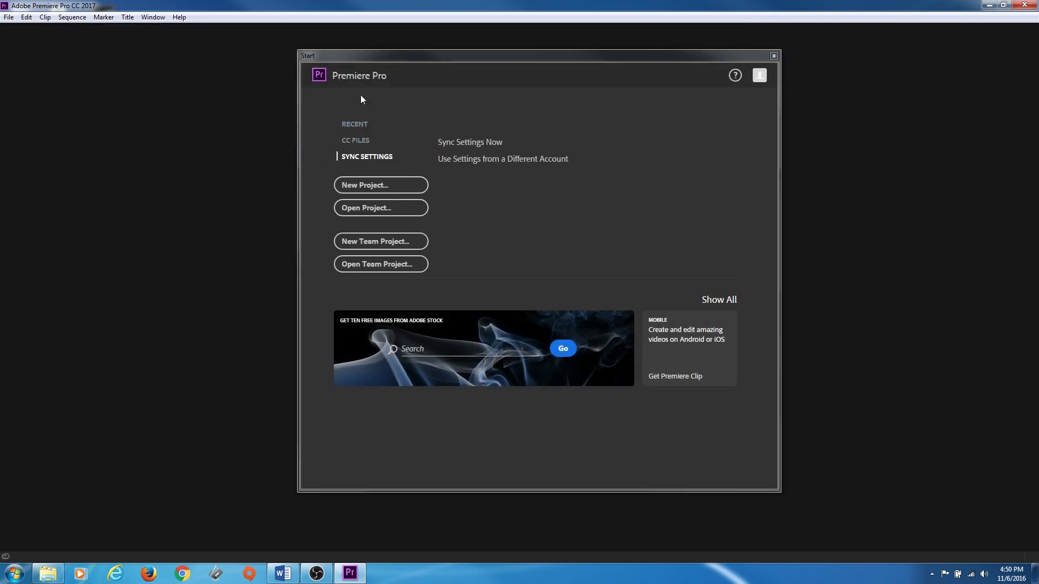
Try to open the older Interviews Single project from the INTERVIEW EDITING folder and convert it with 2017 in its name
left_click(394, 209)
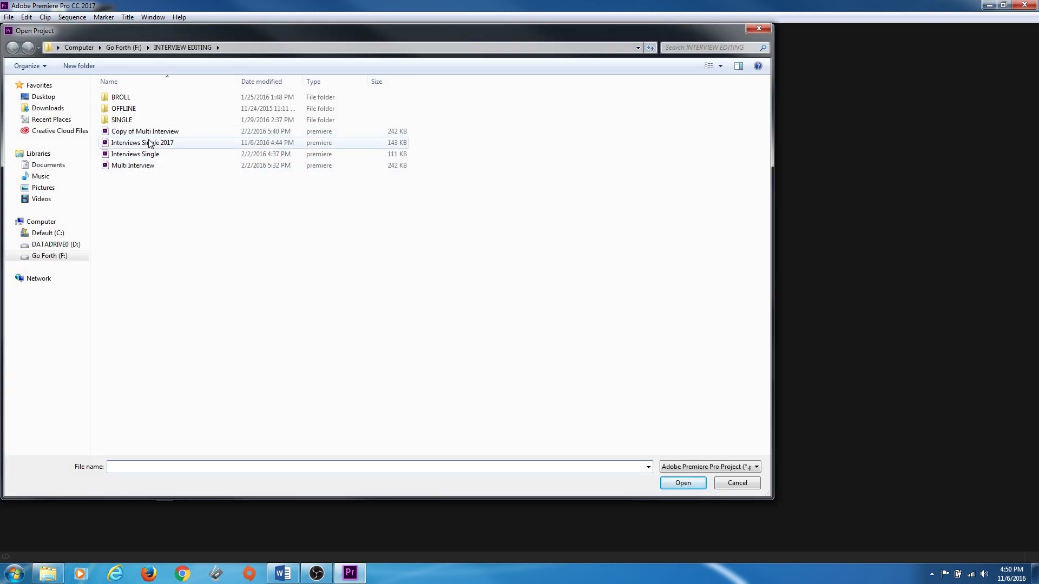
left_click(147, 143)
left_click(150, 154)
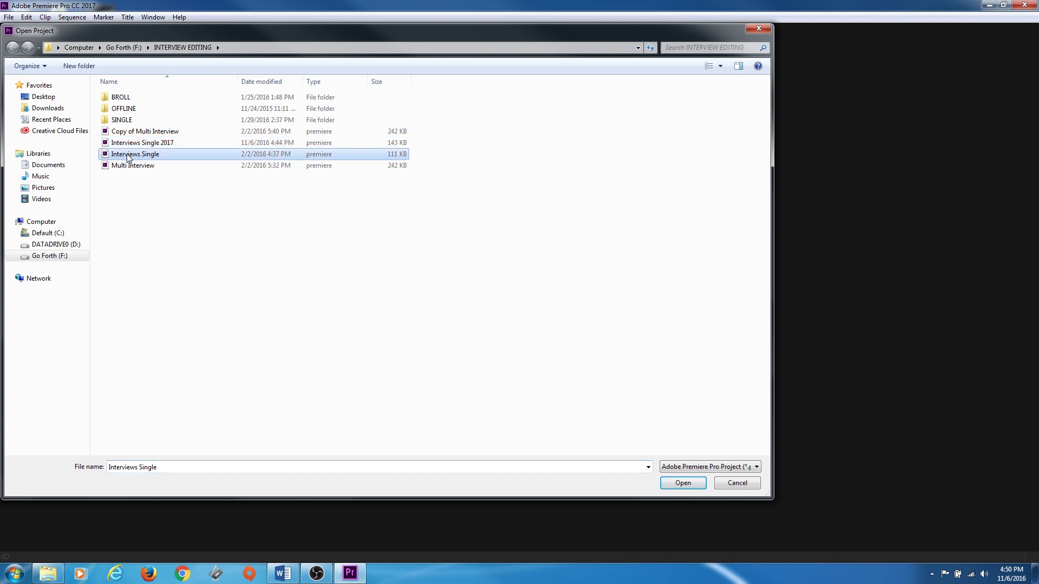
double_click(130, 154)
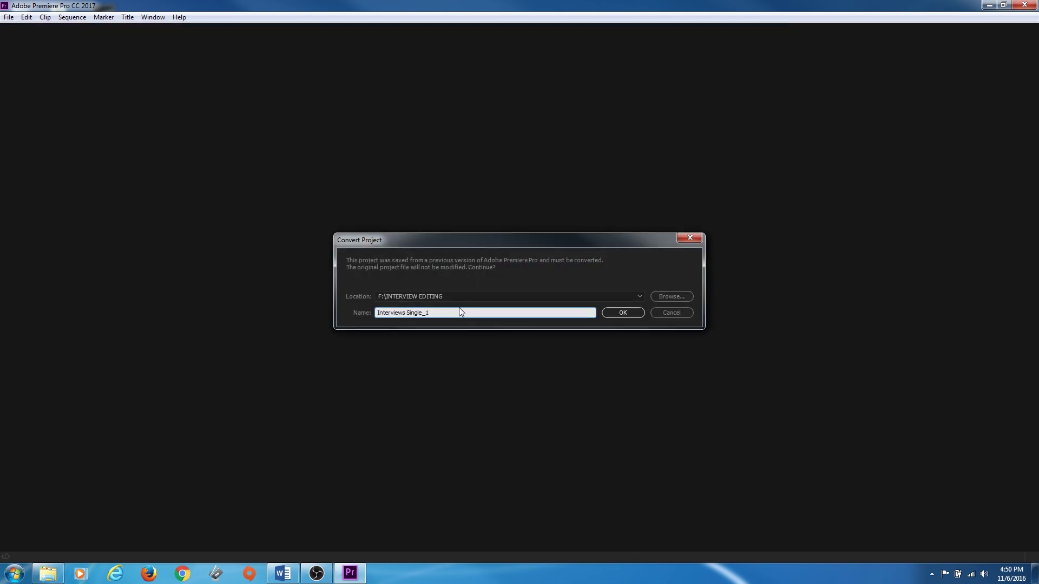
left_click(440, 312)
type("2017")
left_click(617, 316)
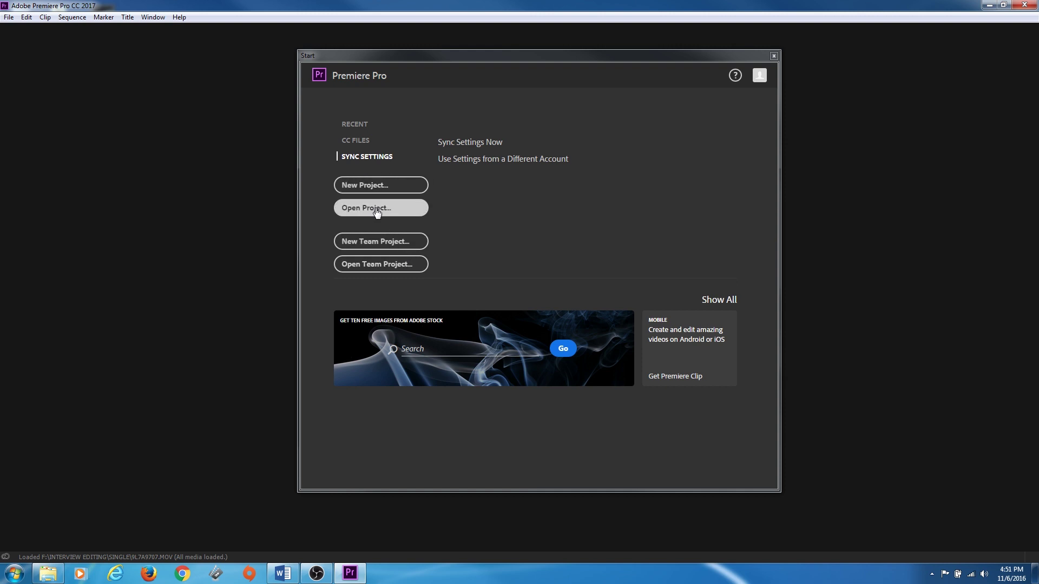
Open the Interviews Single 2017 project from the recent projects
left_click(354, 124)
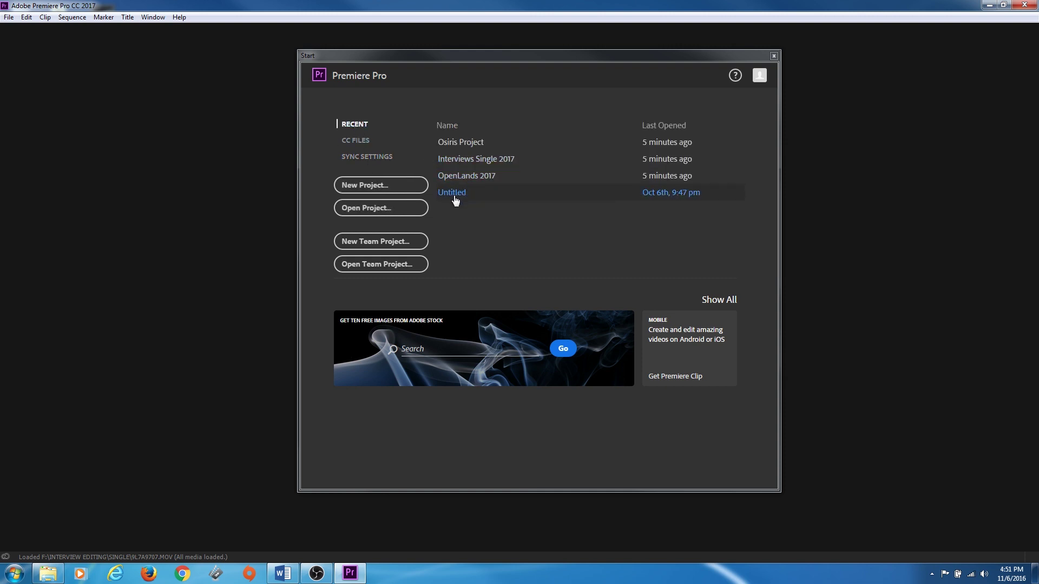
left_click(466, 160)
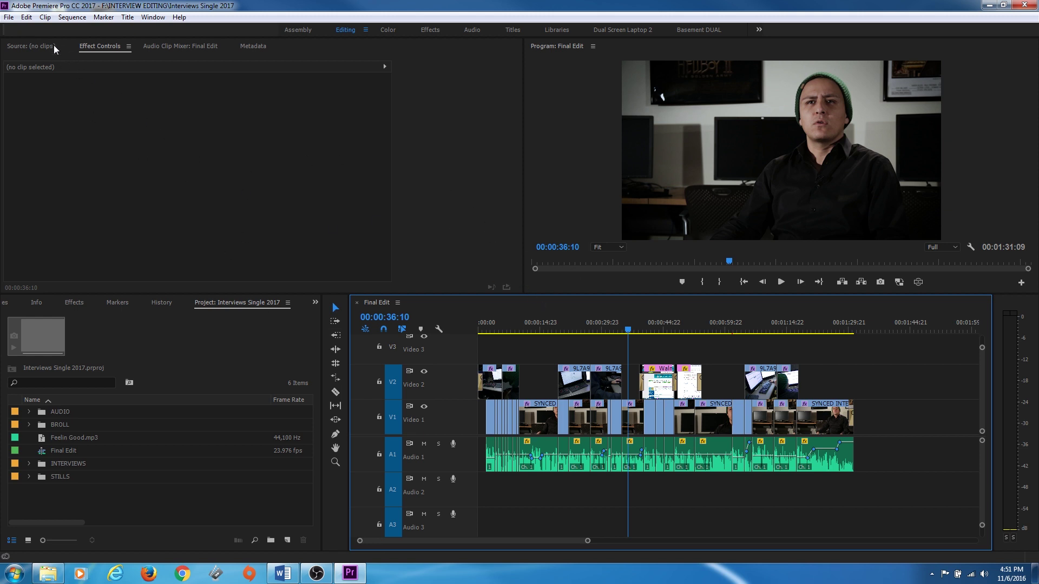
Open the General preferences for viewing
left_click(26, 19)
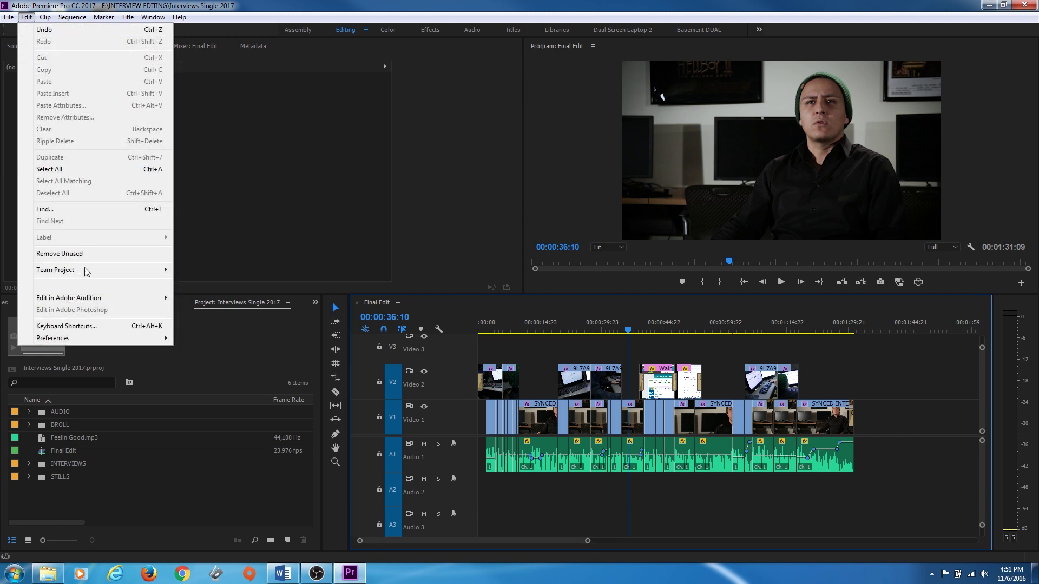
mouse_move(84, 343)
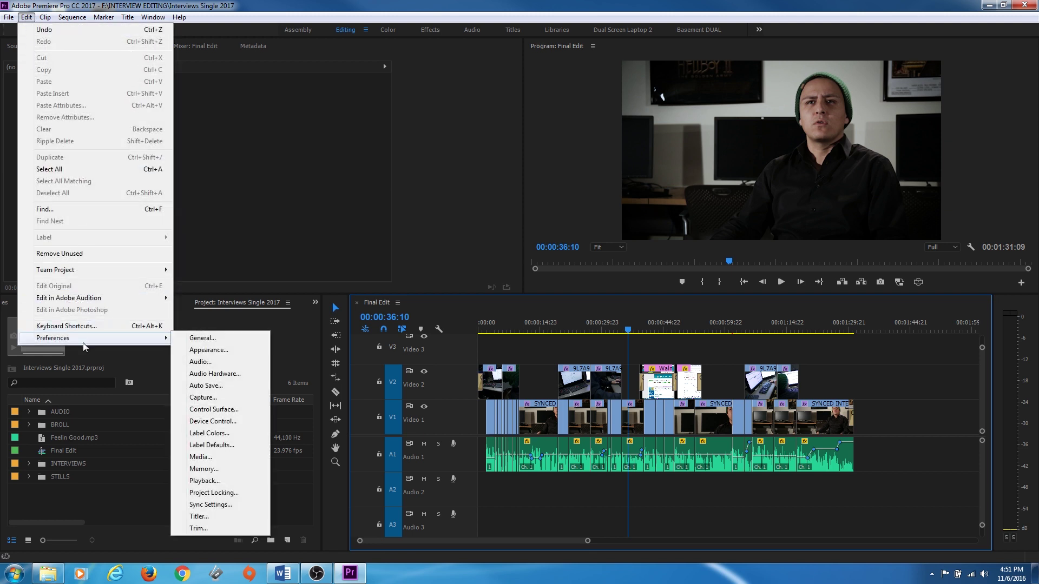
left_click(208, 342)
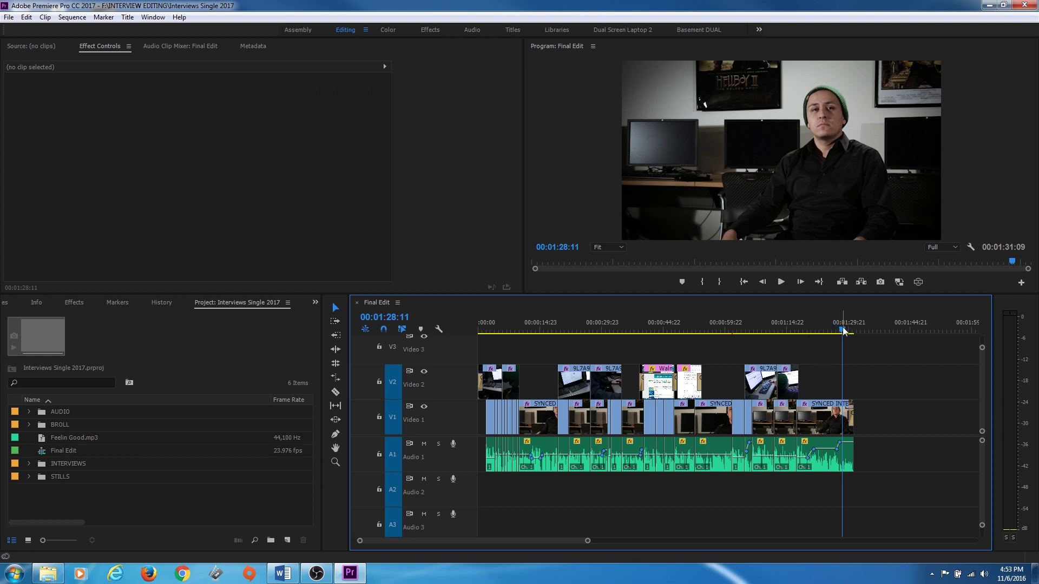
Play the Final Edit sequence through to its end, and briefly play it again from the beginning
key("space")
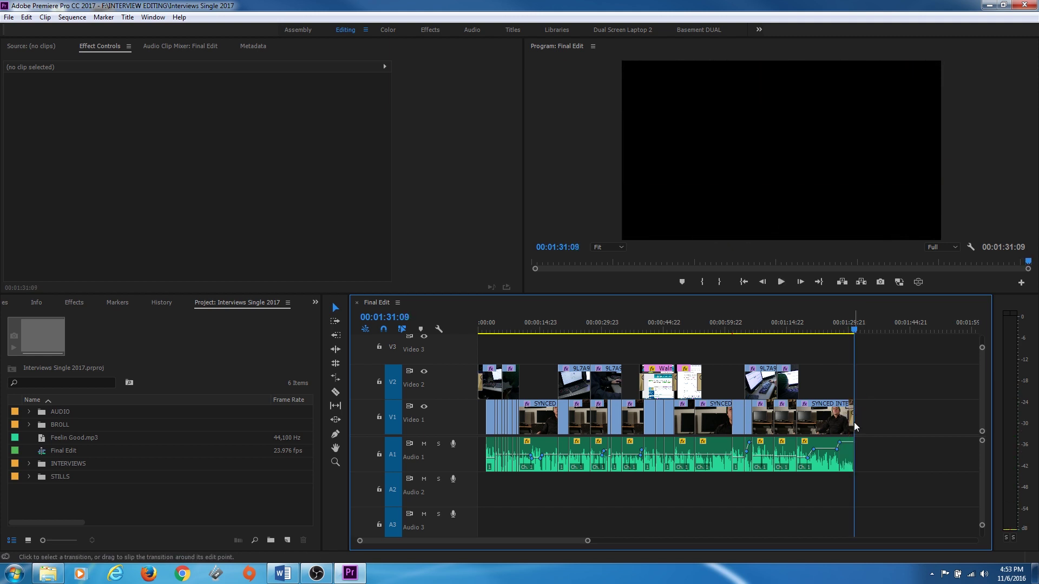
key("Home")
key("space")
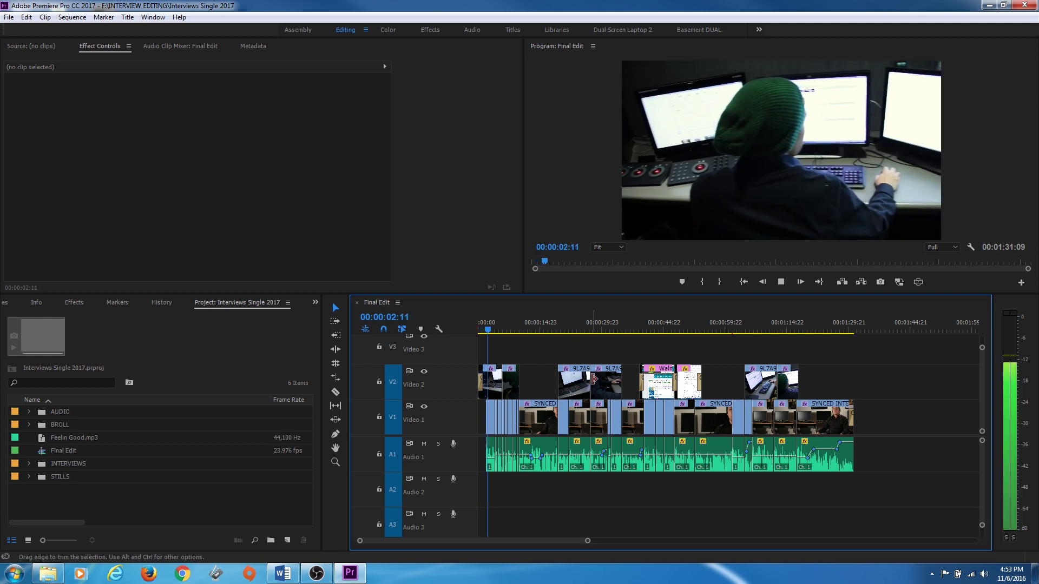
key("space")
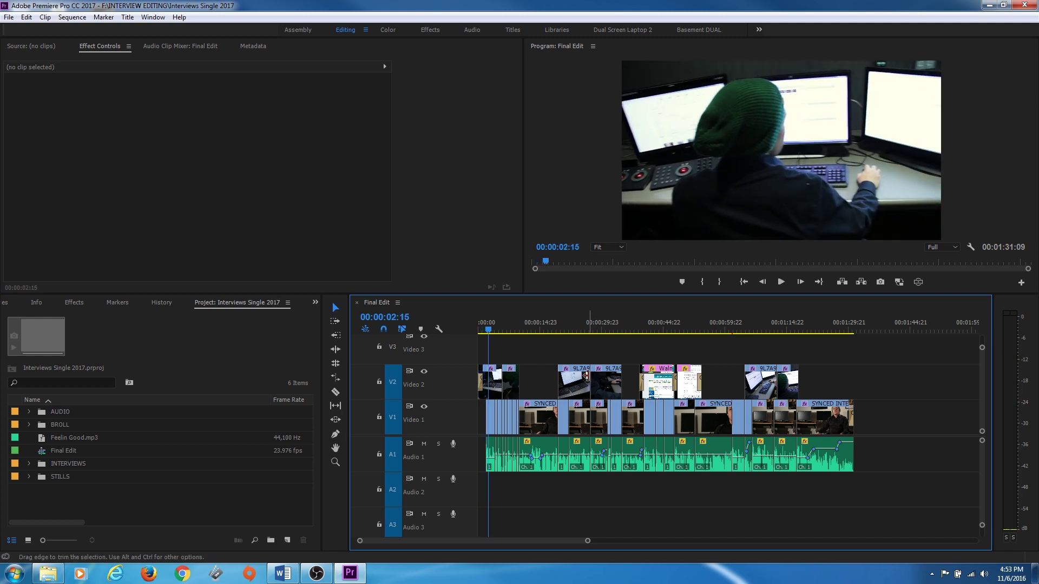
In the General preferences, turn off returning to the beginning at playback end and playing the work area after rendering previews
left_click(26, 17)
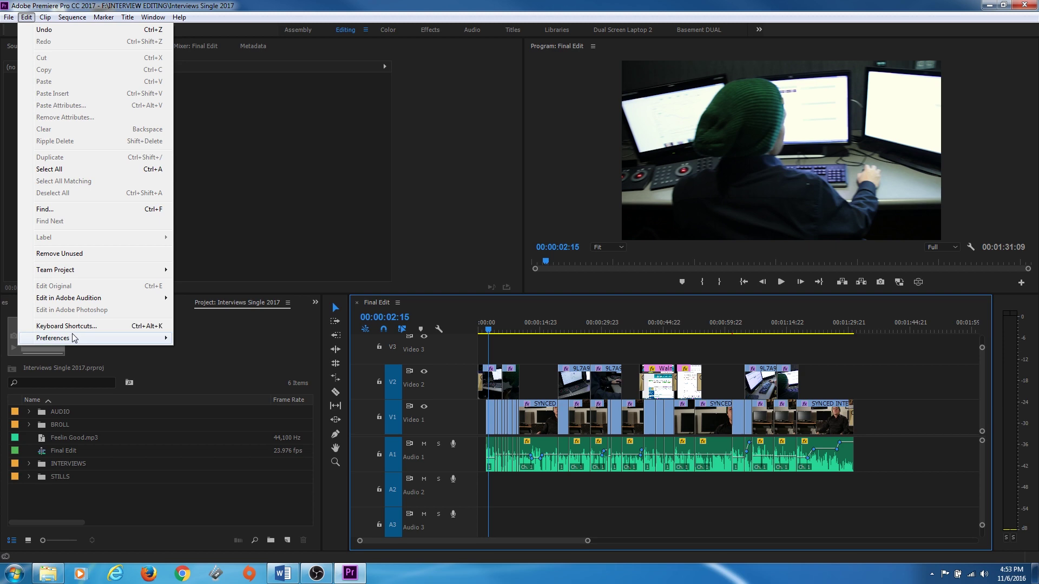
mouse_move(161, 339)
left_click(202, 338)
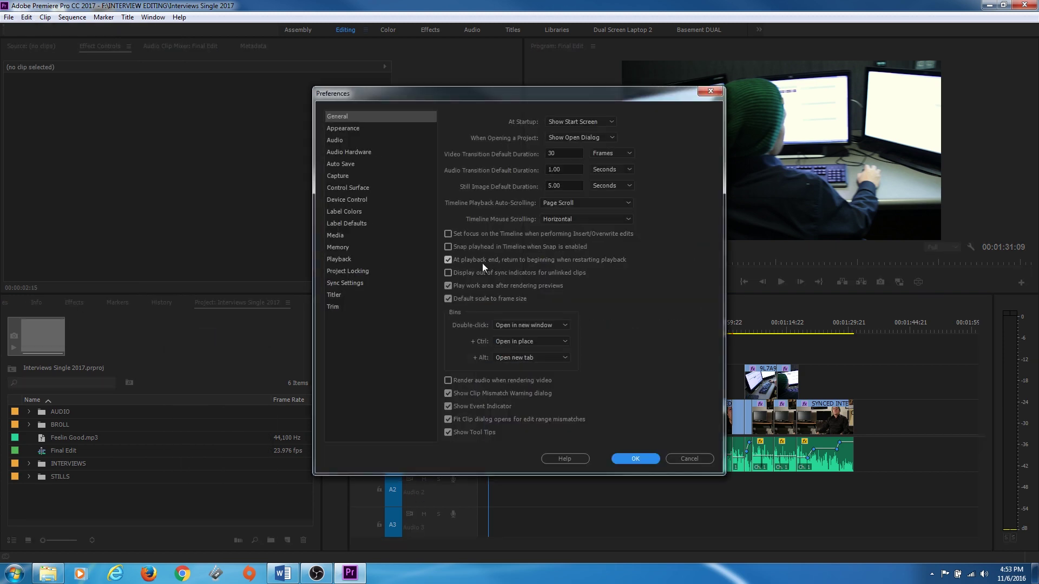
left_click(449, 259)
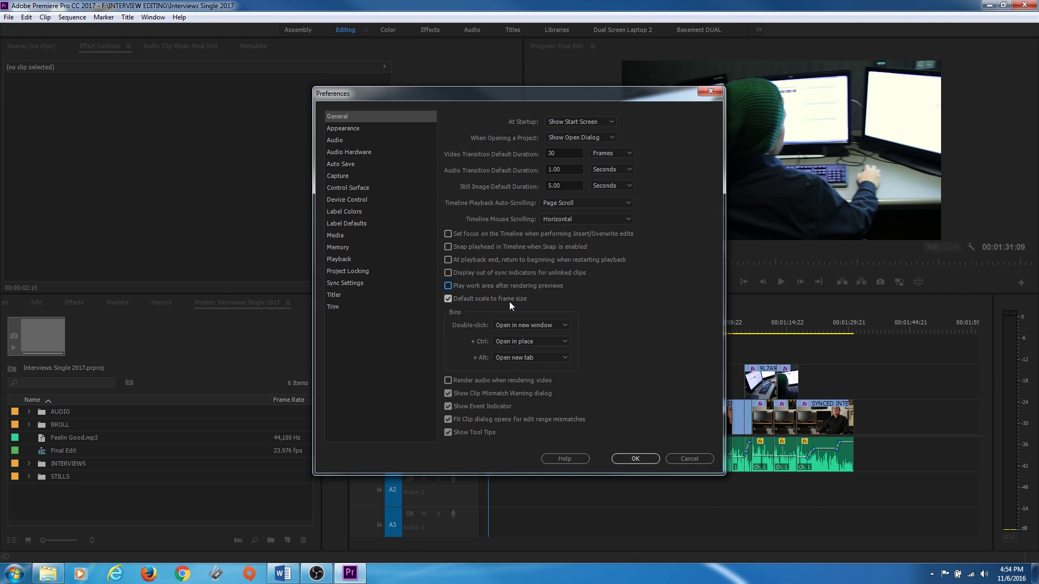
In the Appearance preferences, try a lighter interface brightness and lighter interactive control and focus indicator highlights
left_click(365, 128)
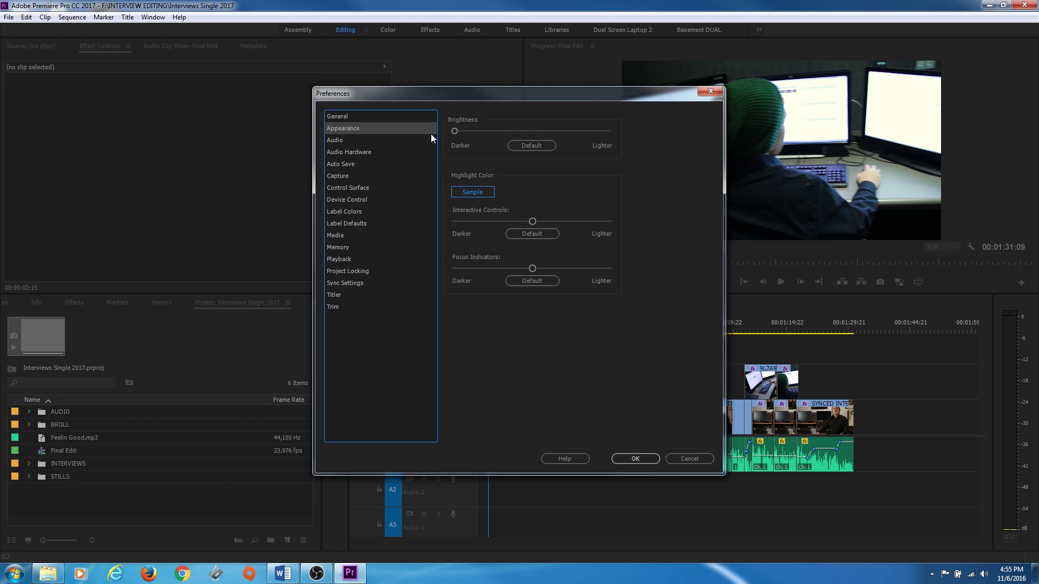
left_click_drag(455, 130, 492, 132)
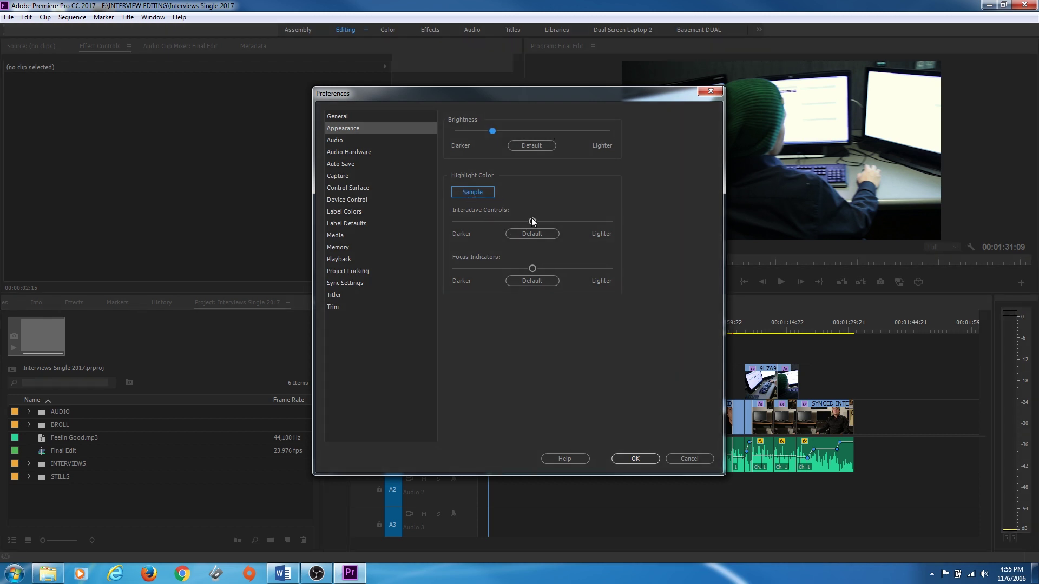
mouse_move(533, 222)
left_mouse_down()
mouse_move(501, 221)
mouse_move(534, 220)
left_mouse_up()
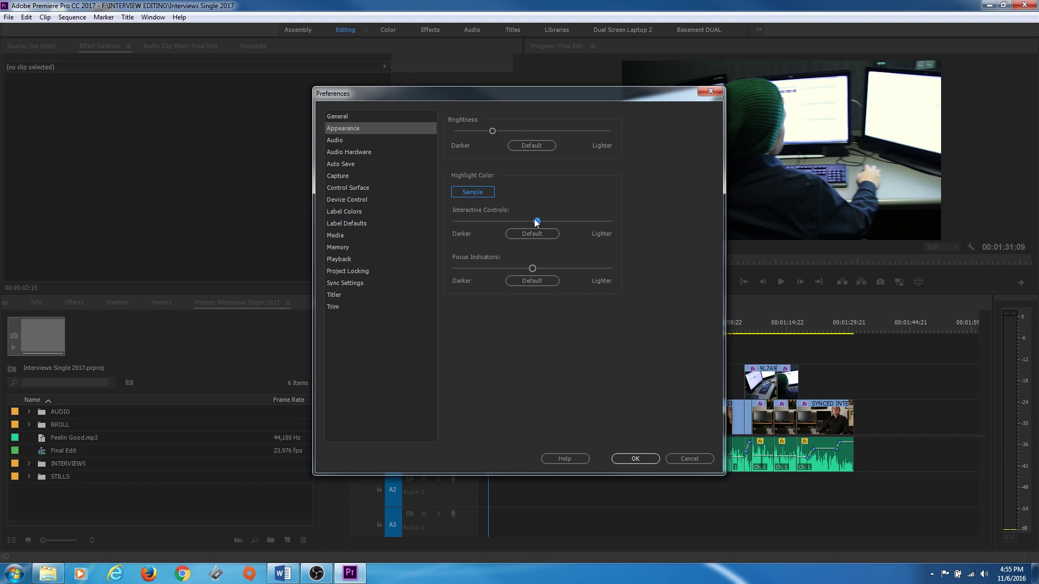
mouse_move(532, 270)
left_mouse_down()
mouse_move(494, 273)
mouse_move(538, 279)
left_mouse_up()
Reset the focus indicators, interactive controls and brightness to their defaults, keeping brightness at its darkest
left_click(524, 281)
left_click(532, 233)
left_click(534, 146)
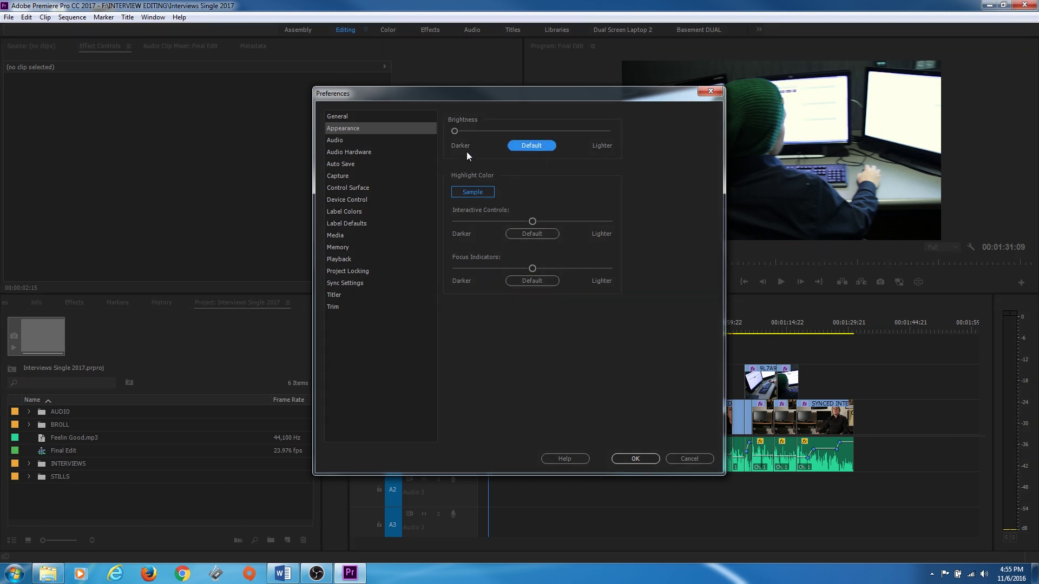
mouse_move(455, 131)
left_mouse_down()
mouse_move(492, 131)
mouse_move(453, 131)
left_mouse_up()
In the Audio preferences, switch Play audio while scrubbing off and on again, apply the preferences and scrub through the Final Edit sequence
left_click(351, 142)
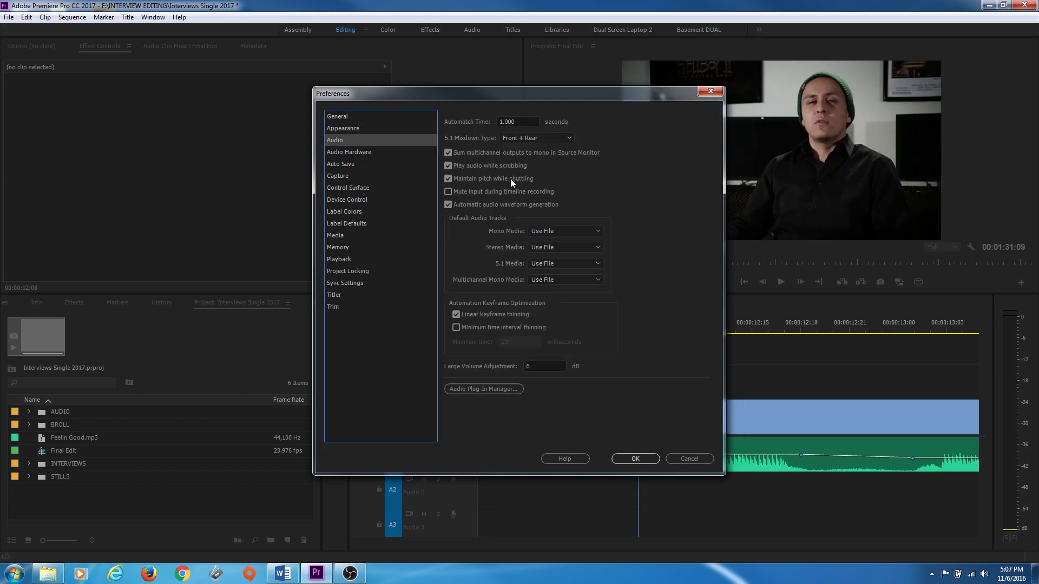
left_click(448, 165)
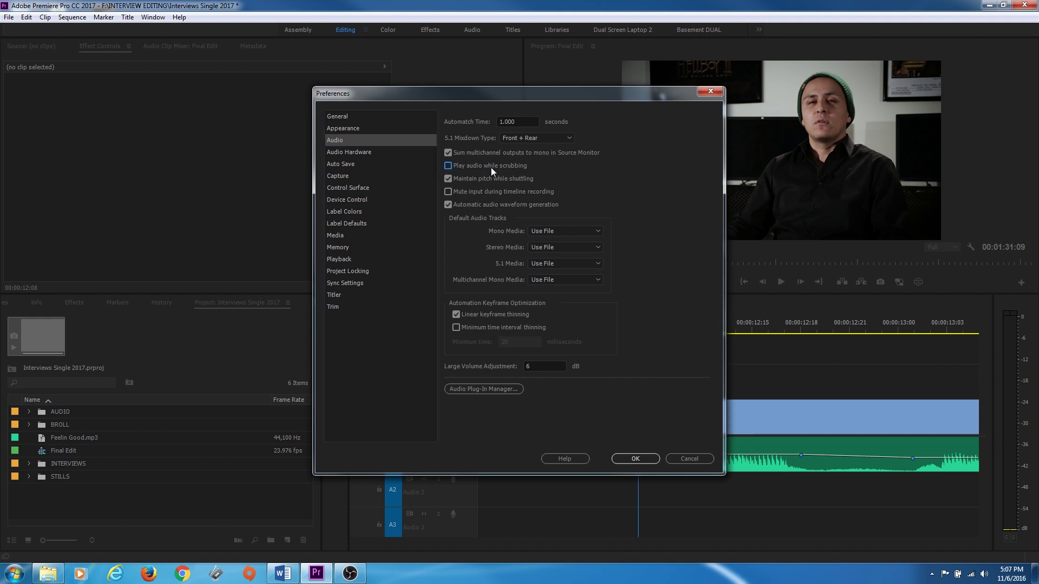
left_click(447, 165)
left_click(639, 461)
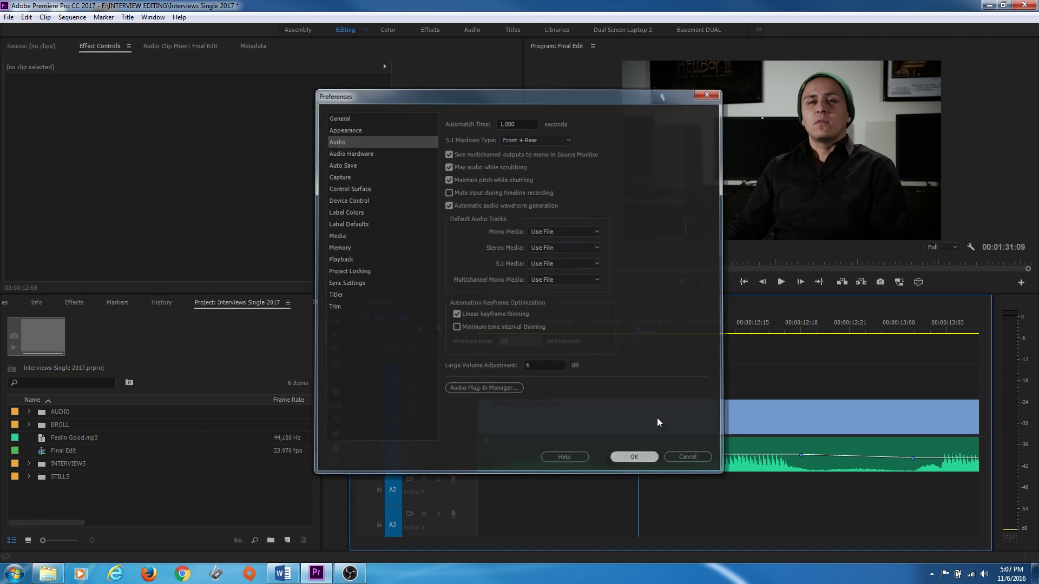
mouse_move(624, 326)
left_mouse_down()
mouse_move(775, 333)
mouse_move(531, 335)
mouse_move(639, 332)
left_mouse_up()
key("shift+Left")
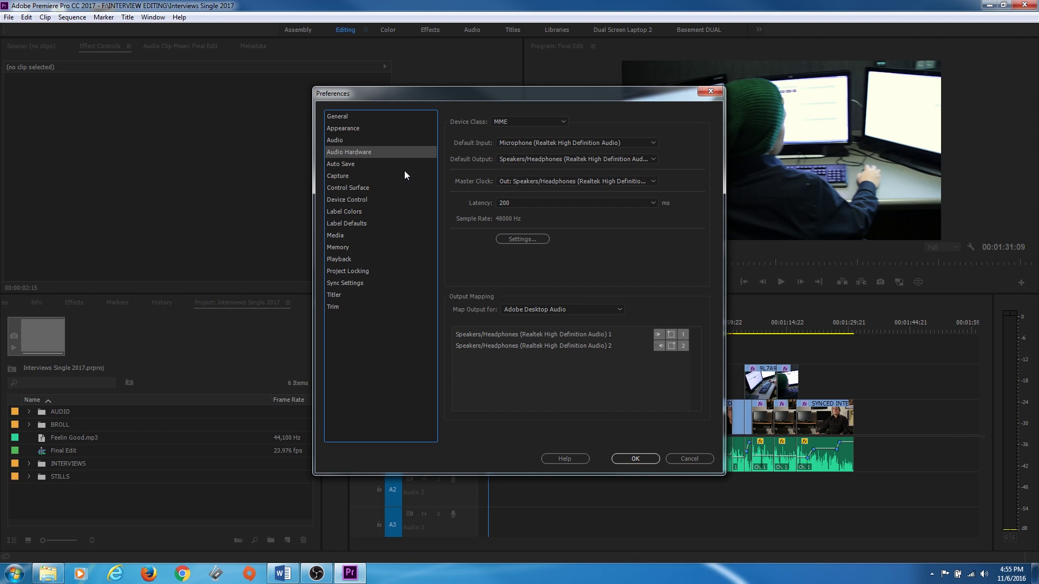
Review the Audio and Audio Hardware preferences, including default tracks, input, output and master clock devices
left_click(356, 141)
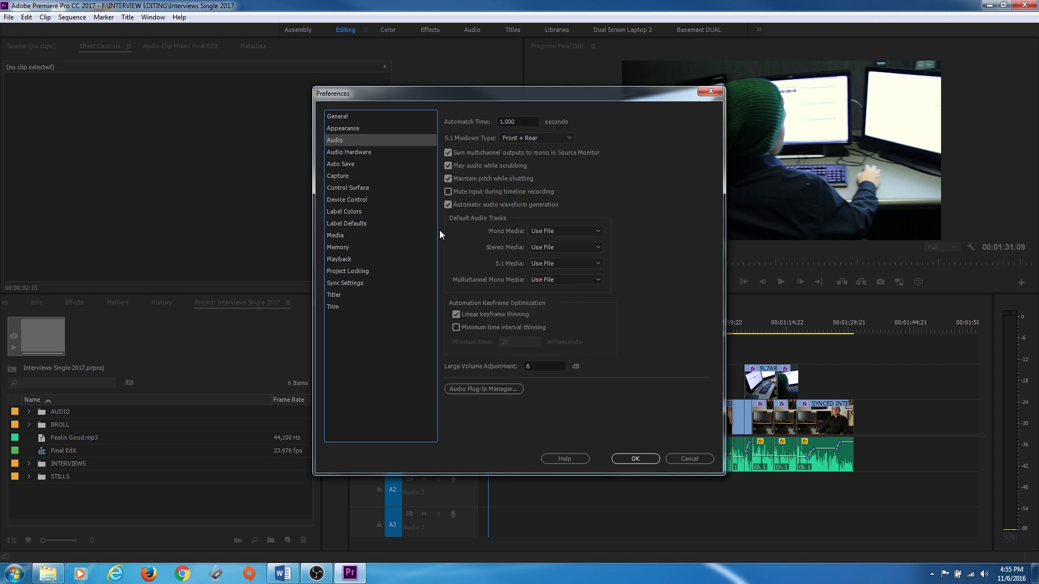
left_click(359, 154)
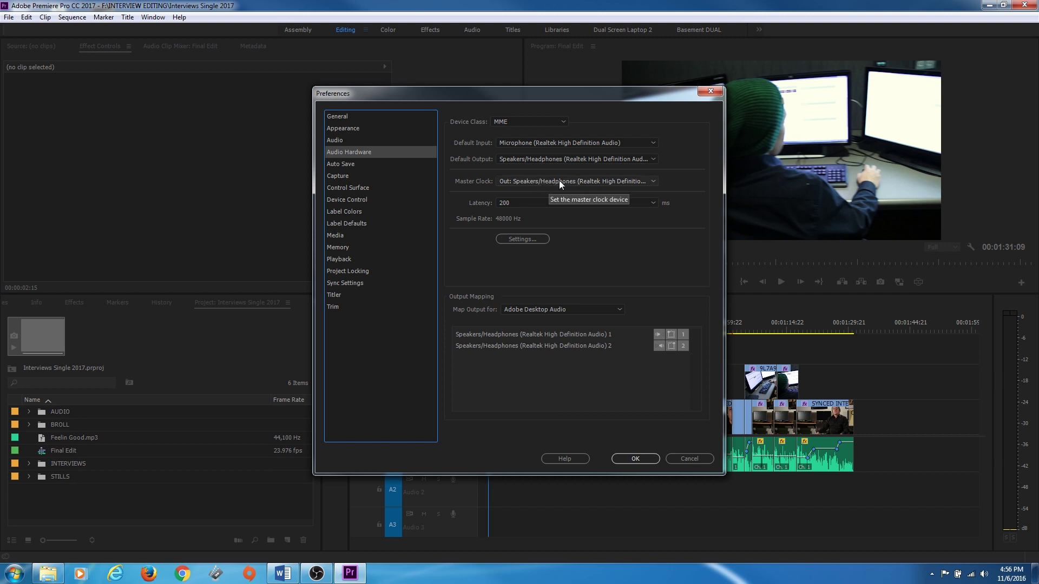
In the Auto Save preferences, set projects to save automatically every 2 minutes with a maximum of 50 project versions
left_click(365, 165)
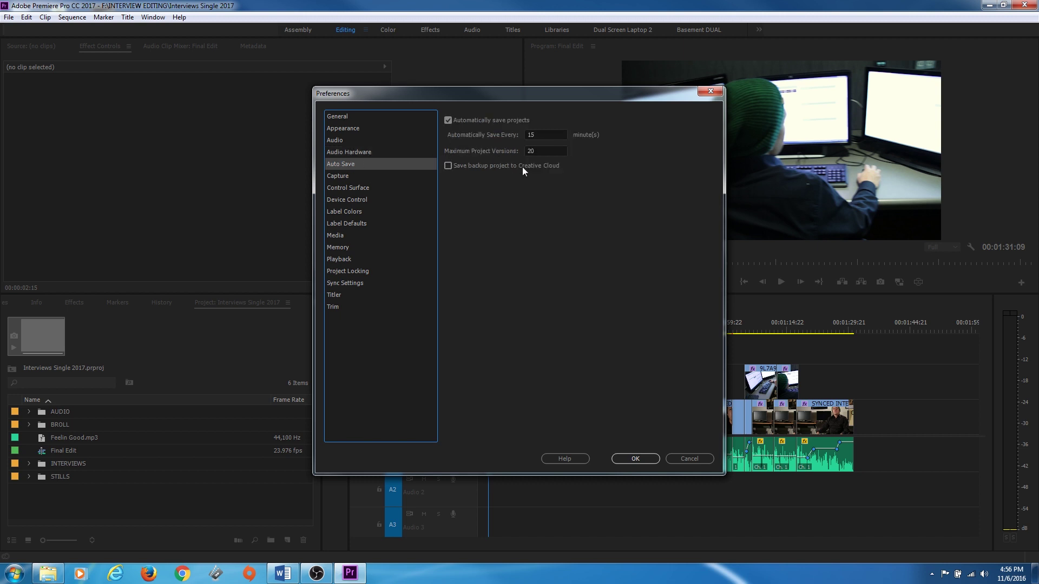
double_click(540, 134)
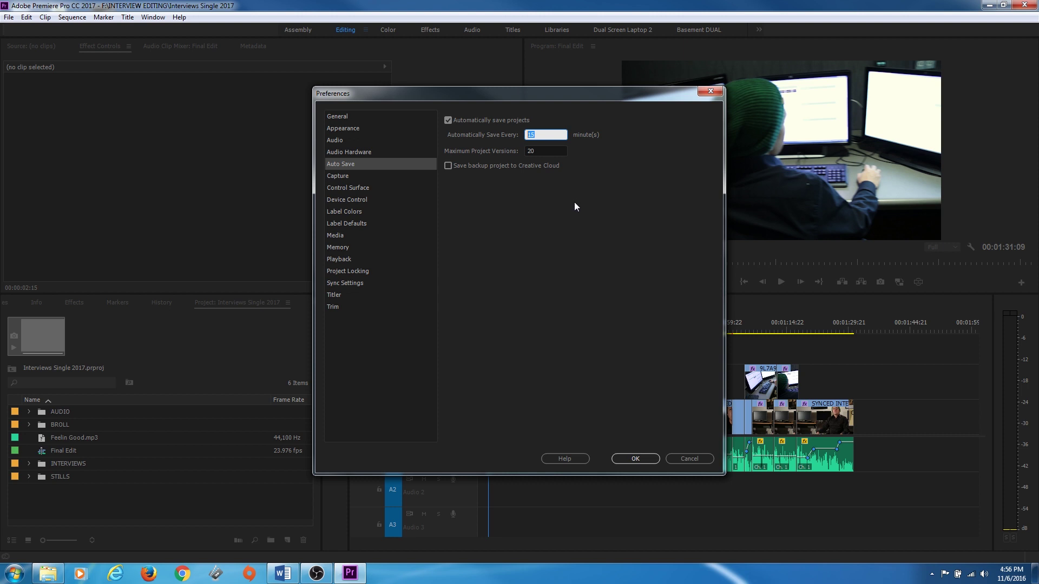
type("2")
left_click(561, 193)
left_click(536, 152)
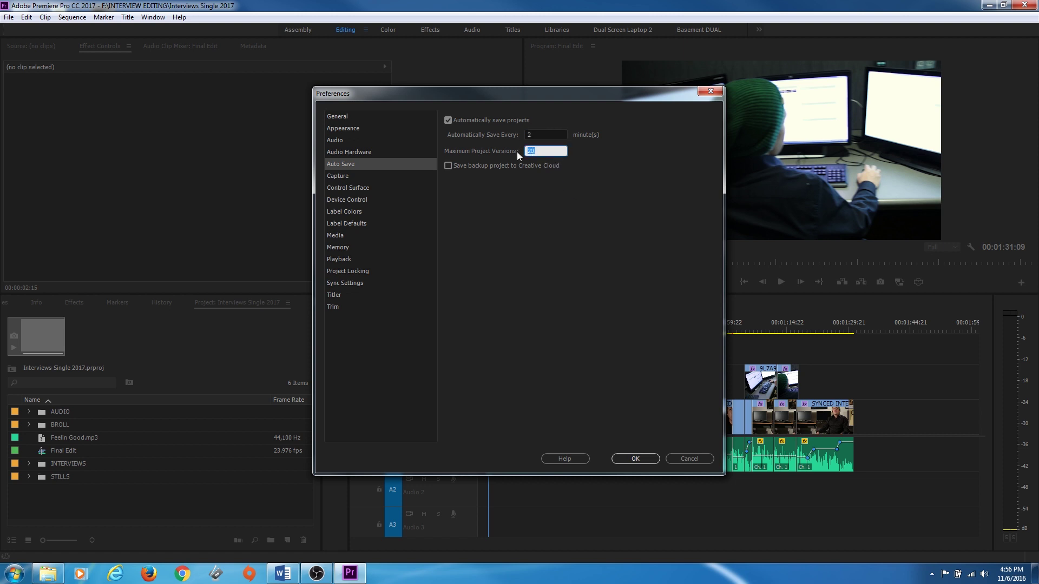
type("50")
left_click(525, 189)
Review the Capture, Control Surface and Device Control preferences
left_click(367, 177)
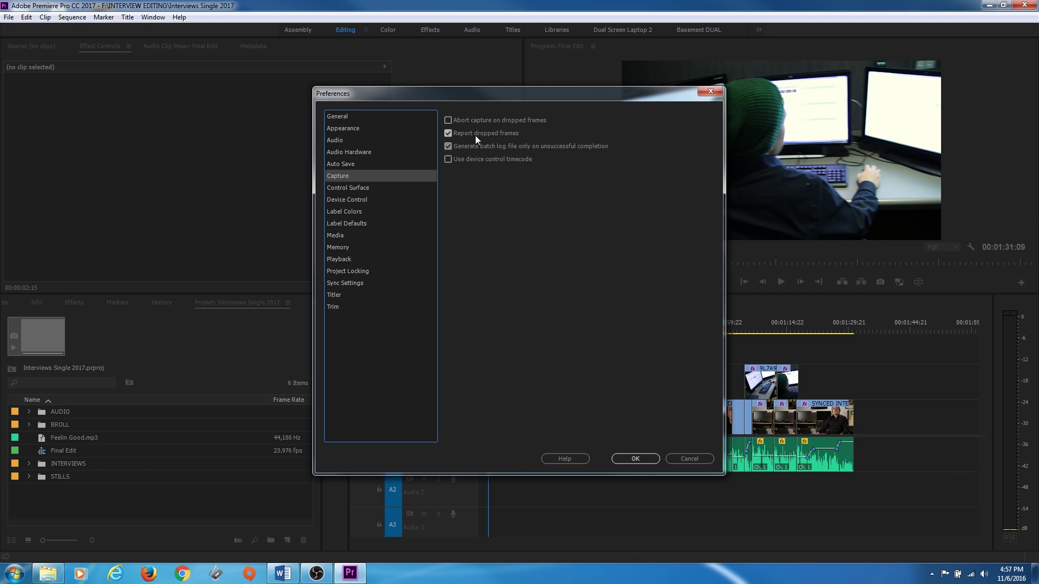
left_click(372, 189)
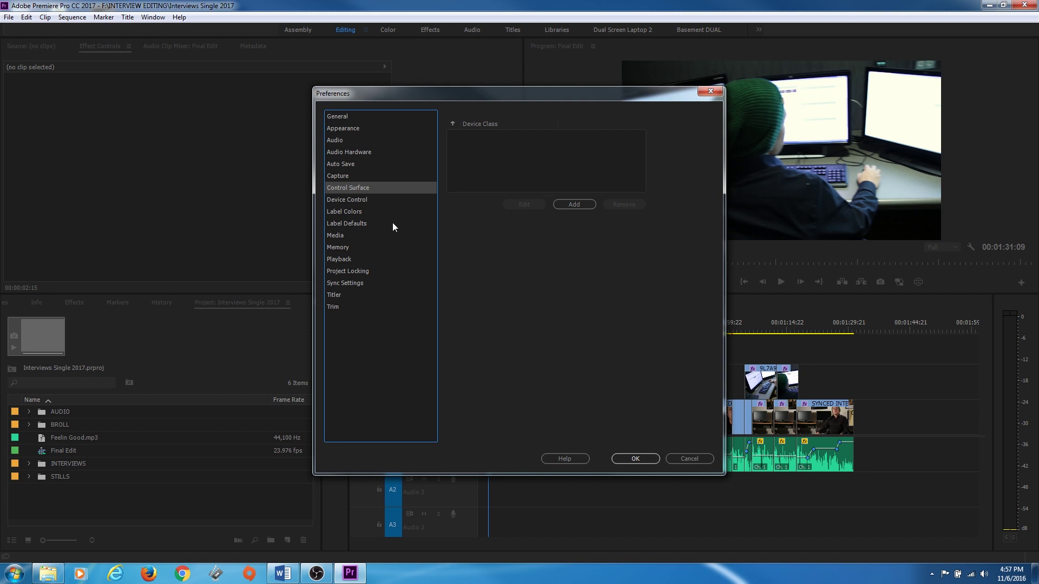
left_click(365, 201)
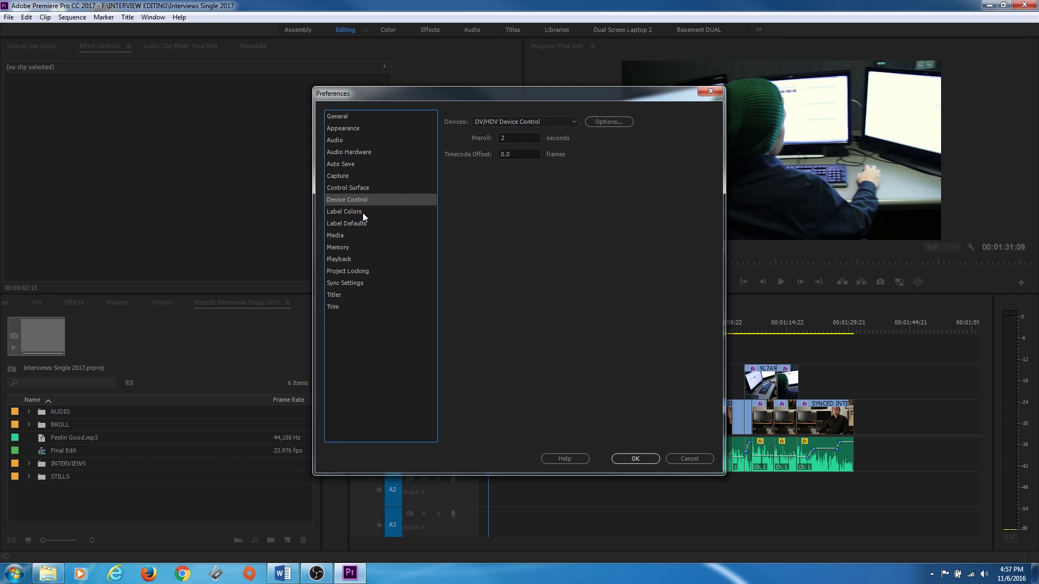
In the Media preferences, set the media cache files location to the INTERVIEW EDITING folder on the Go Forth (F:) drive
left_click(357, 235)
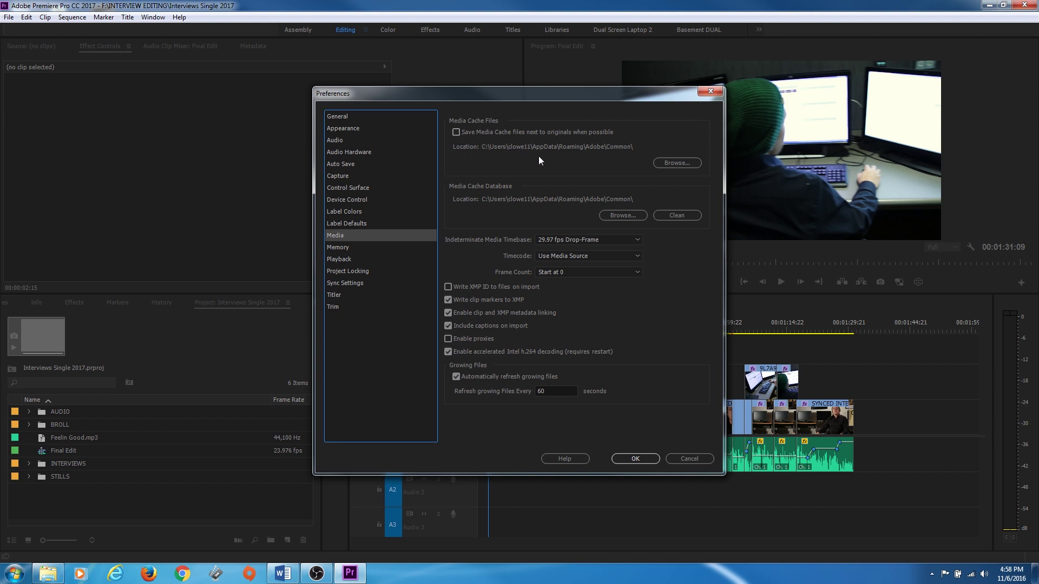
left_click(683, 163)
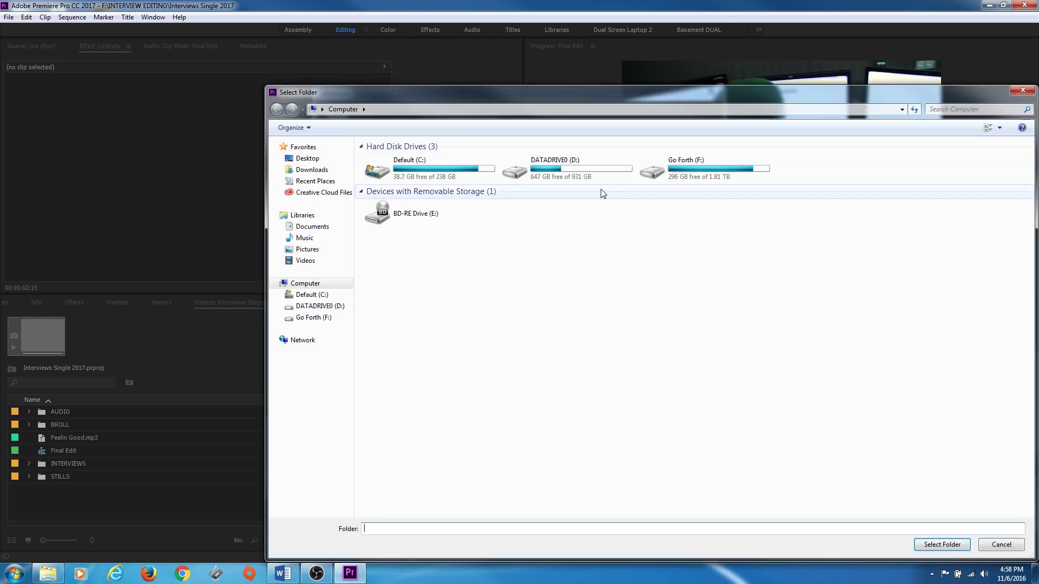
double_click(747, 172)
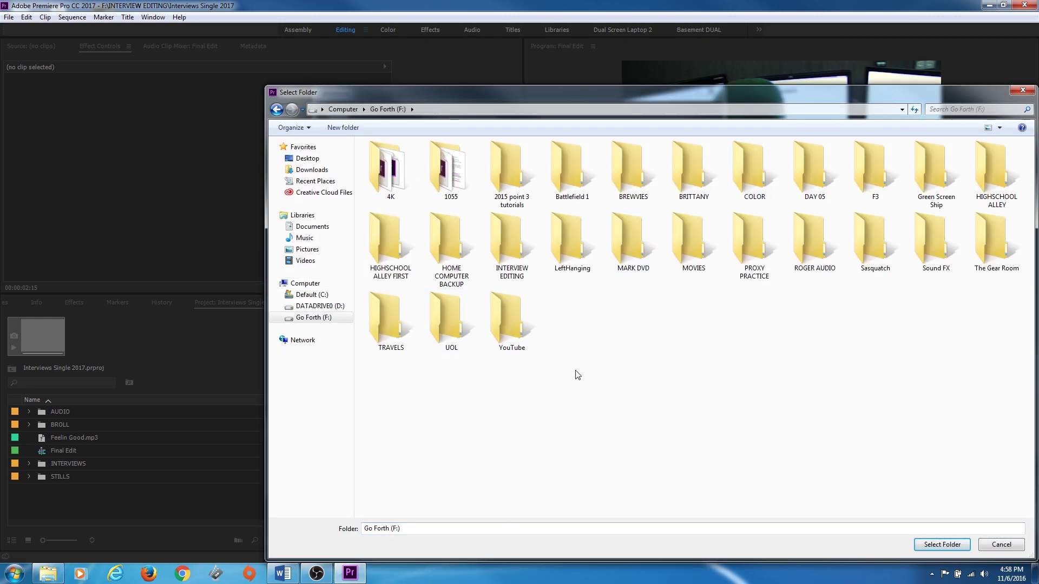
left_click_drag(513, 96, 392, 60)
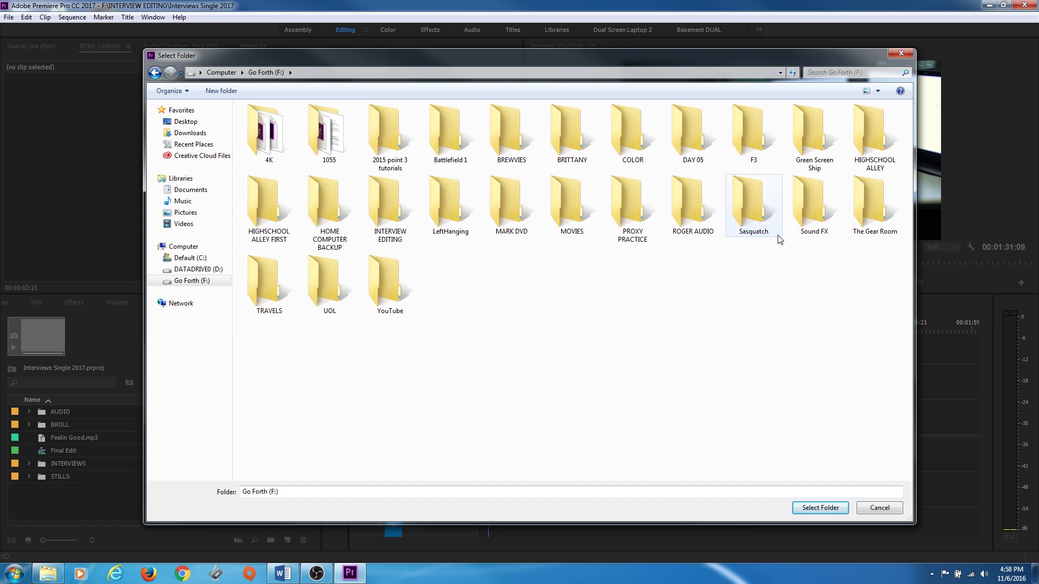
double_click(387, 198)
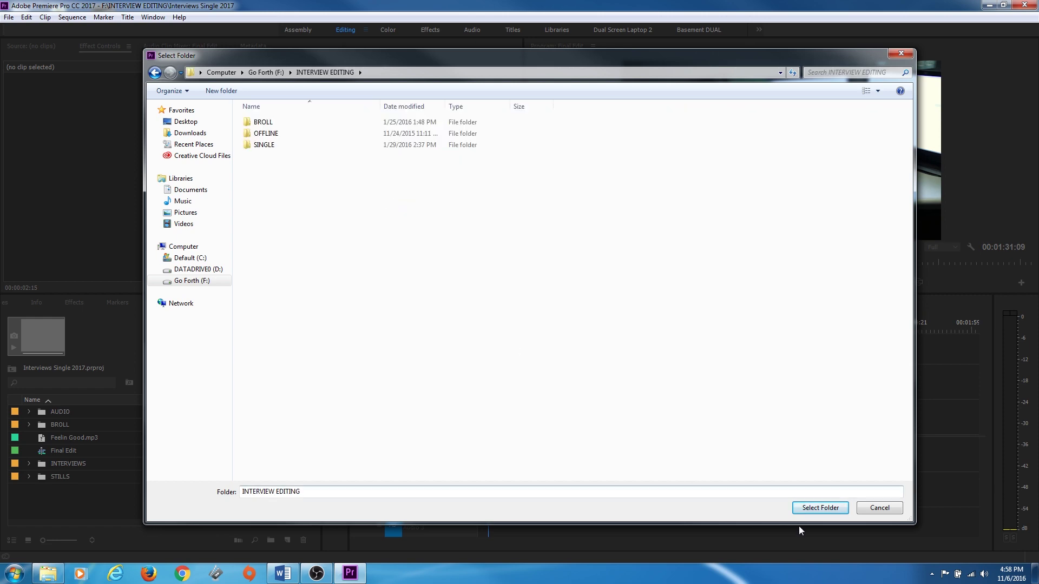
left_click(808, 509)
Set the media cache database location to F:\INTERVIEW EDITING and move the existing database there
left_click(615, 216)
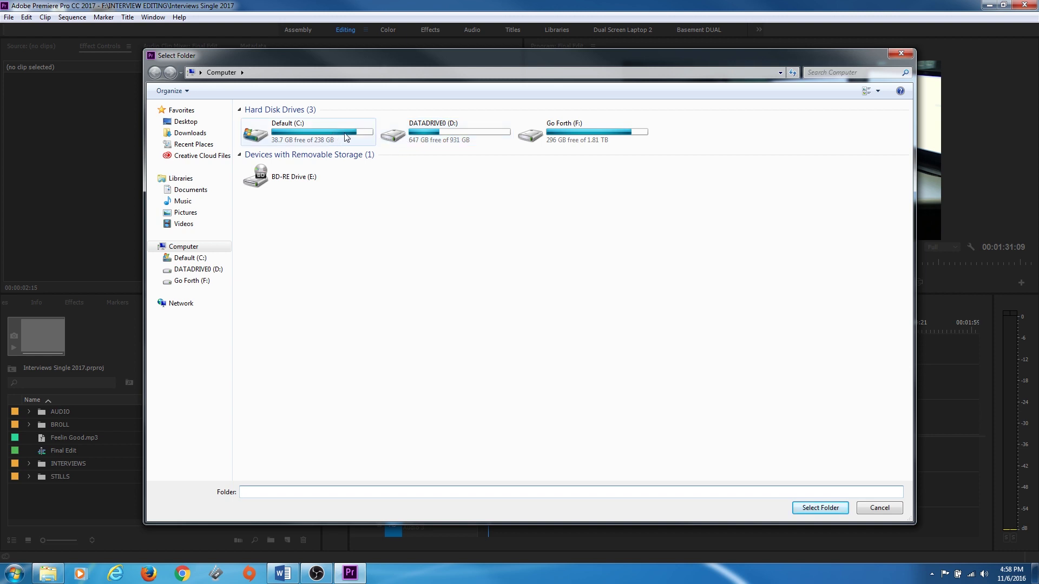
double_click(568, 143)
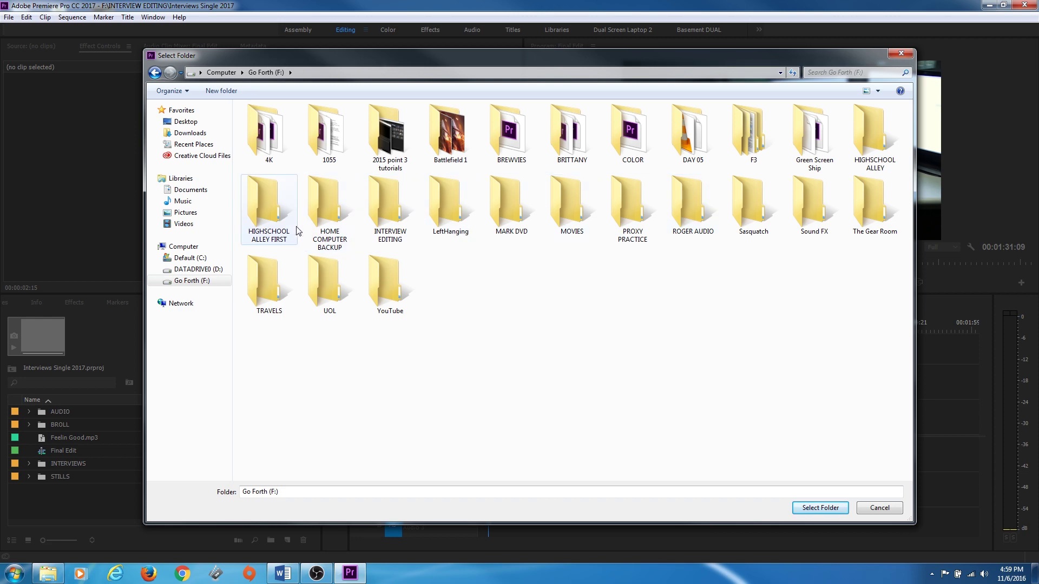
double_click(389, 214)
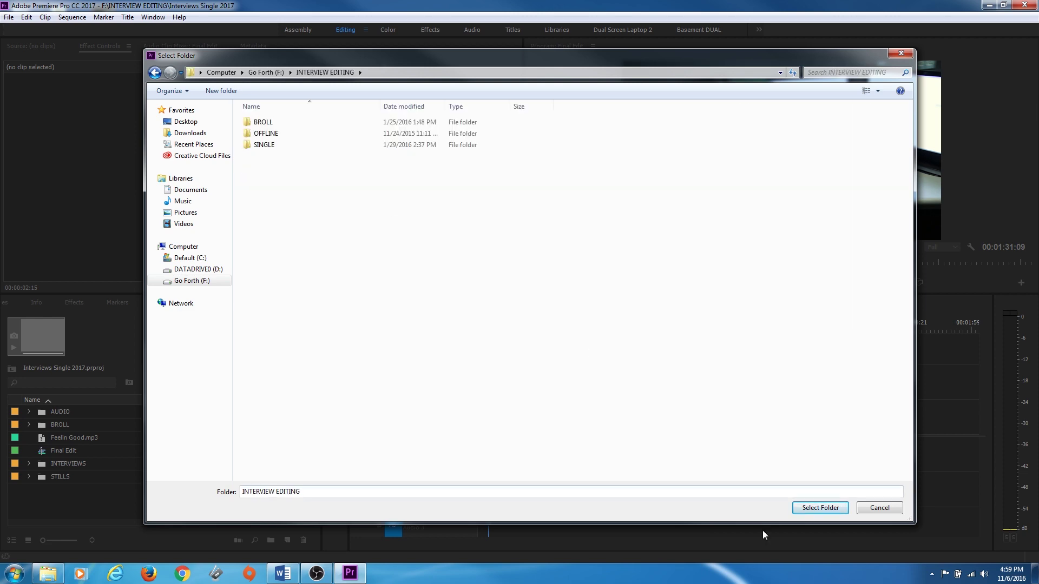
left_click(808, 511)
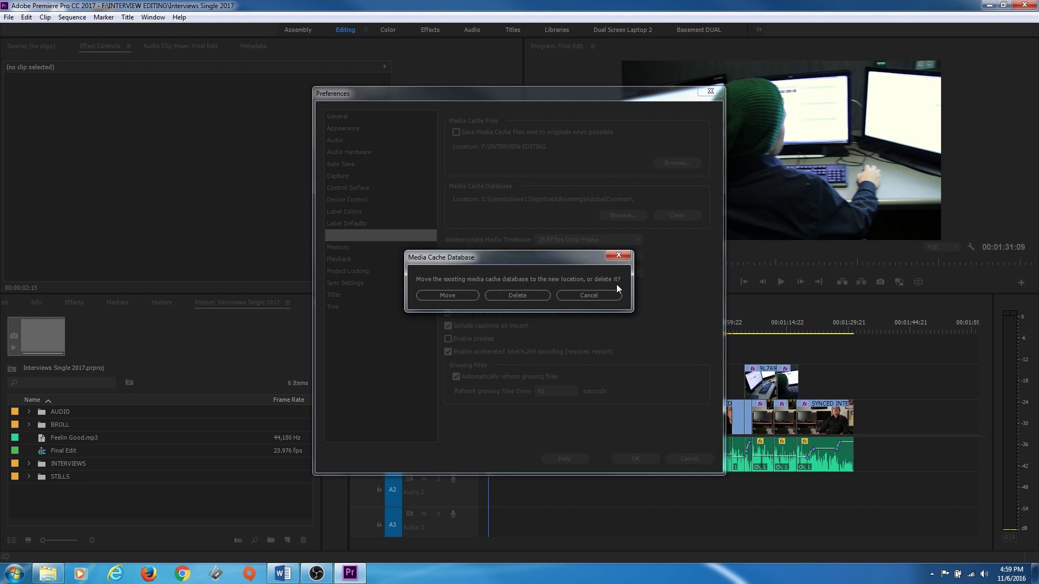
left_click(447, 298)
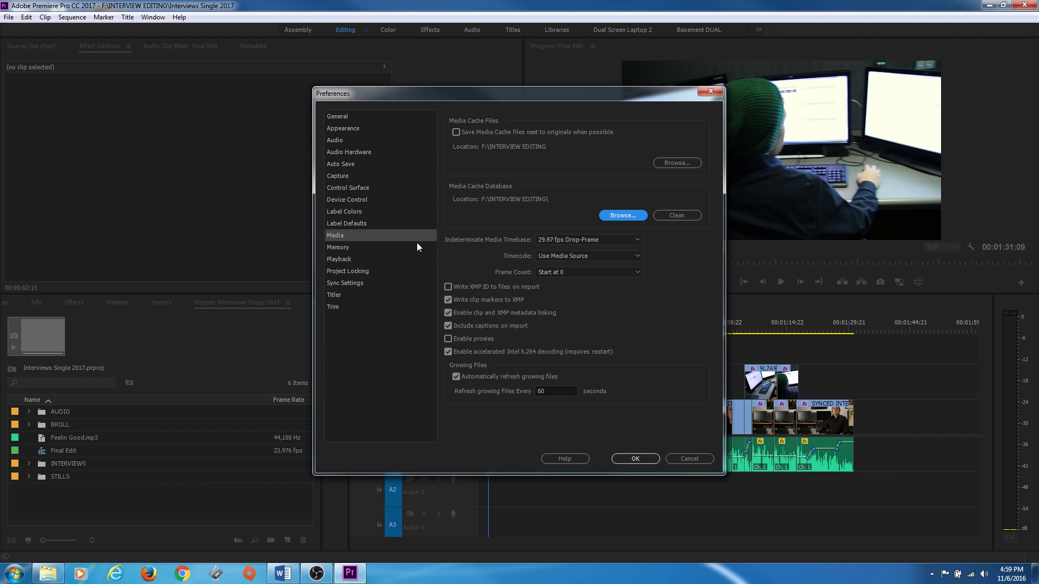
Look over the video devices in the Playback preferences, and switch project locking on and off again in the Project Locking preferences
left_click(436, 259)
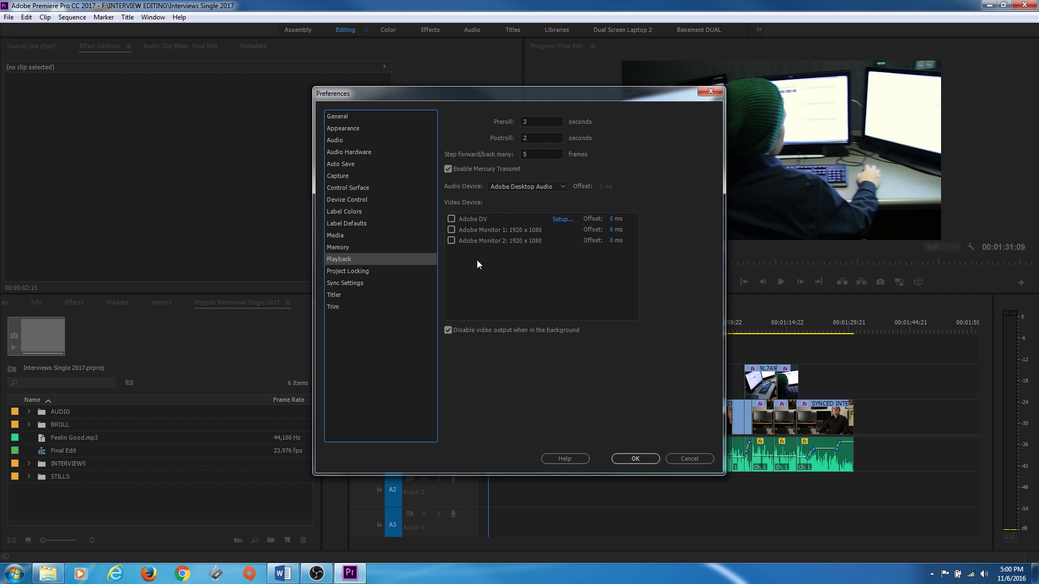
left_click(452, 241)
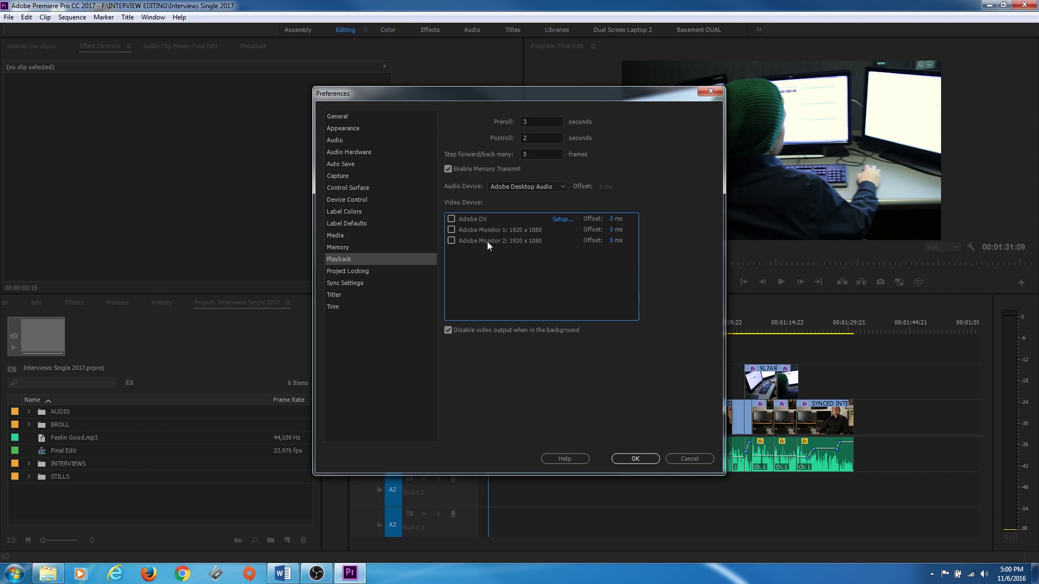
left_click(427, 271)
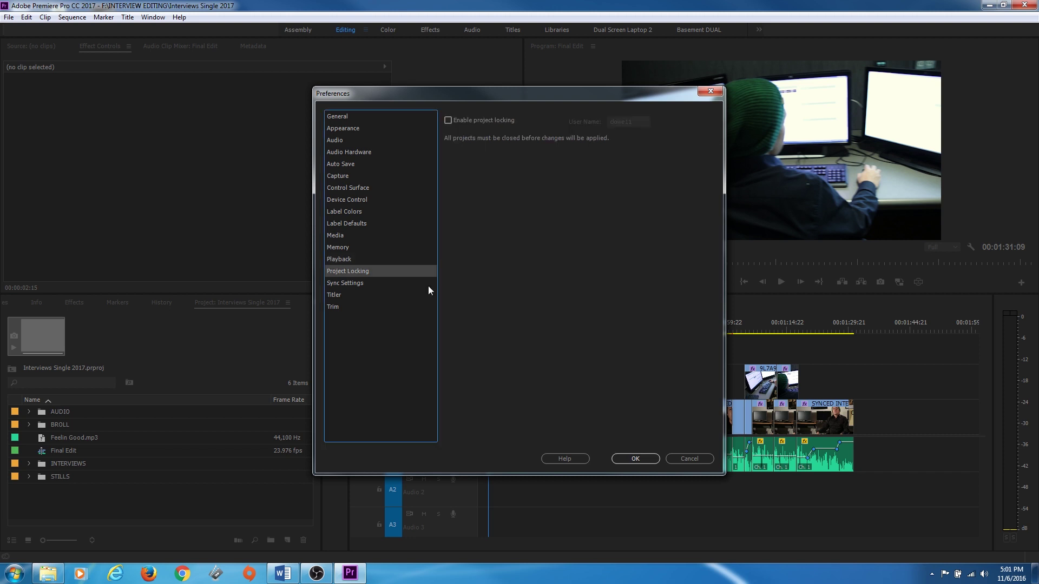
left_click(448, 120)
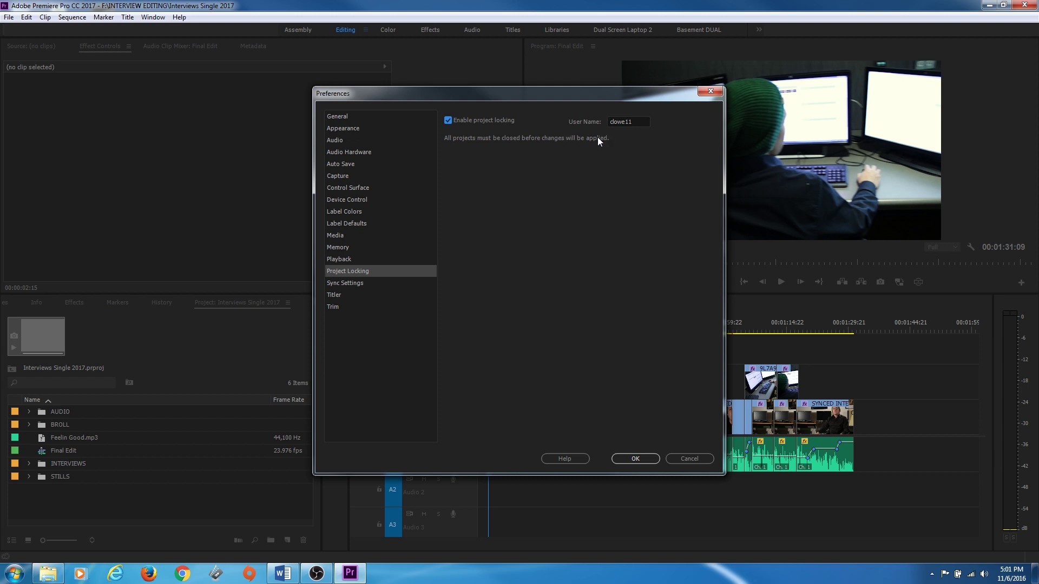
double_click(636, 122)
left_click(453, 119)
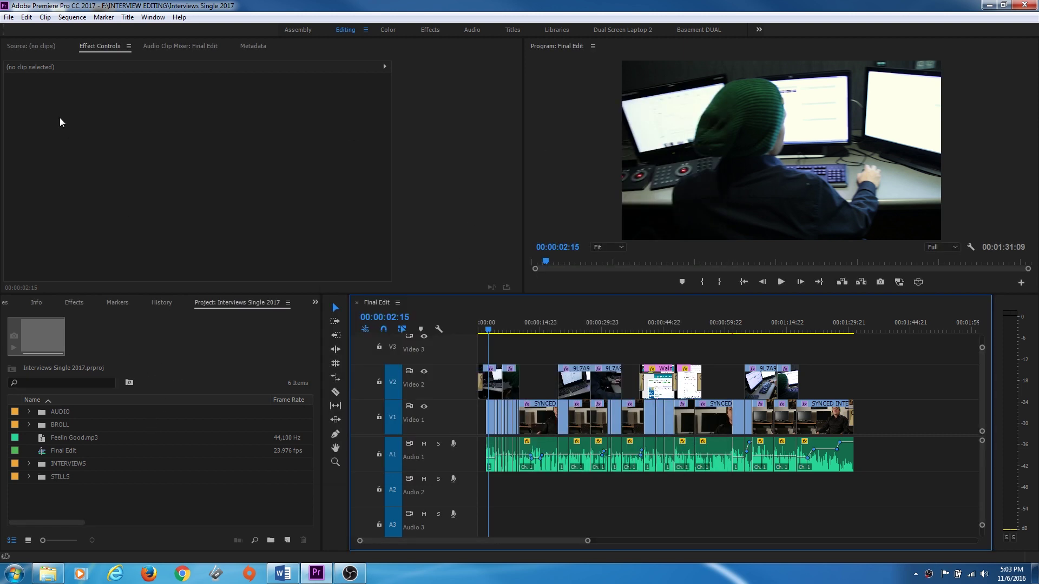
left_click(26, 17)
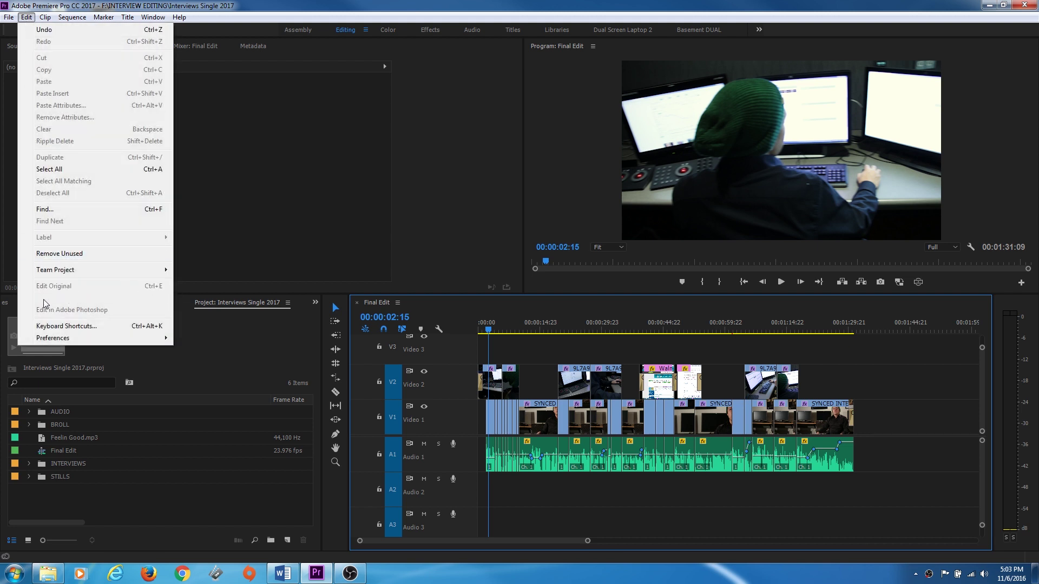
mouse_move(54, 341)
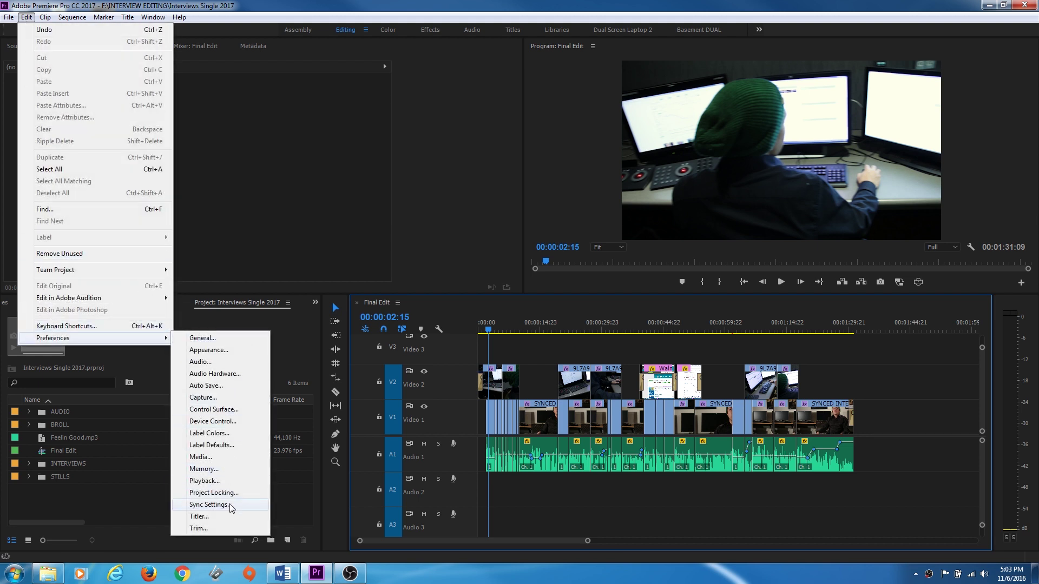
left_click(221, 212)
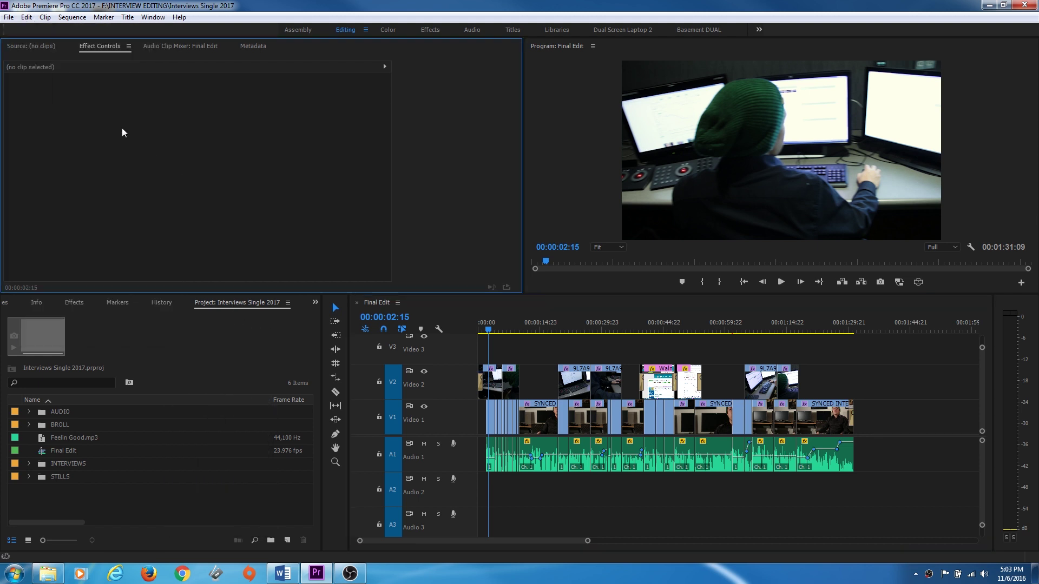
Open the general project settings and choose Mercury Playback Engine GPU Acceleration (CUDA) as the renderer
left_click(9, 17)
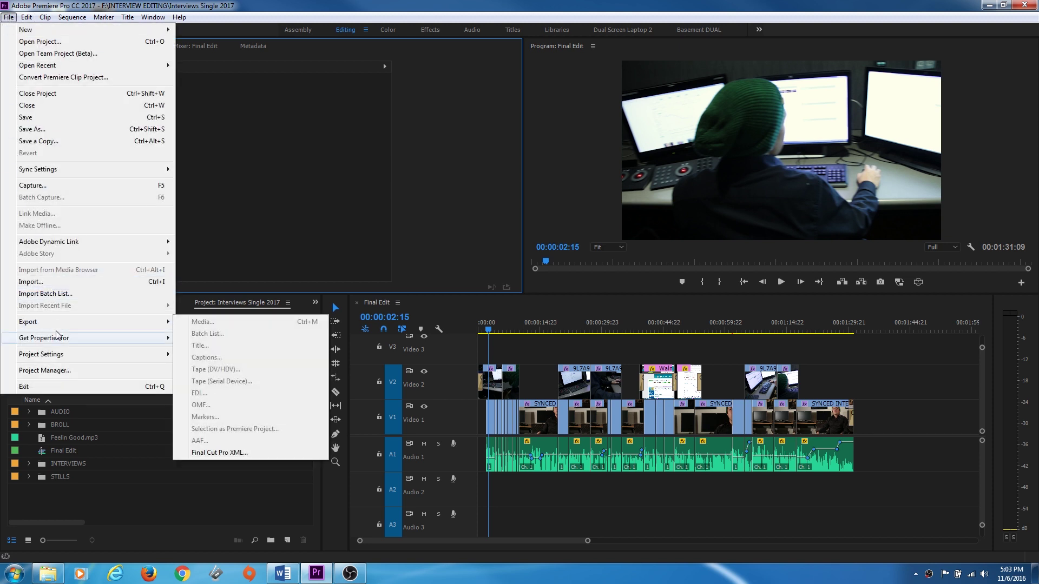
mouse_move(62, 361)
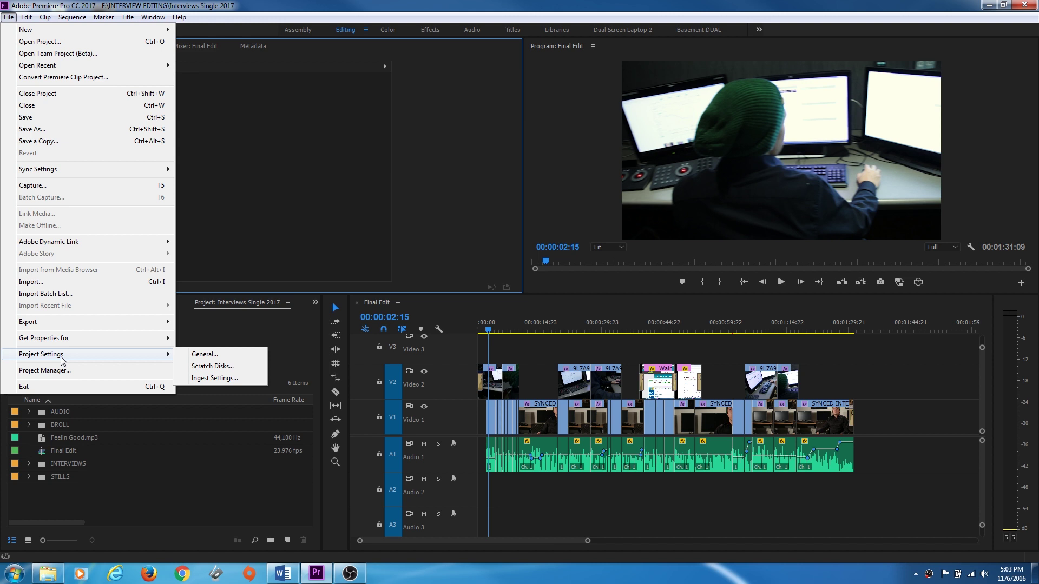
left_click(196, 355)
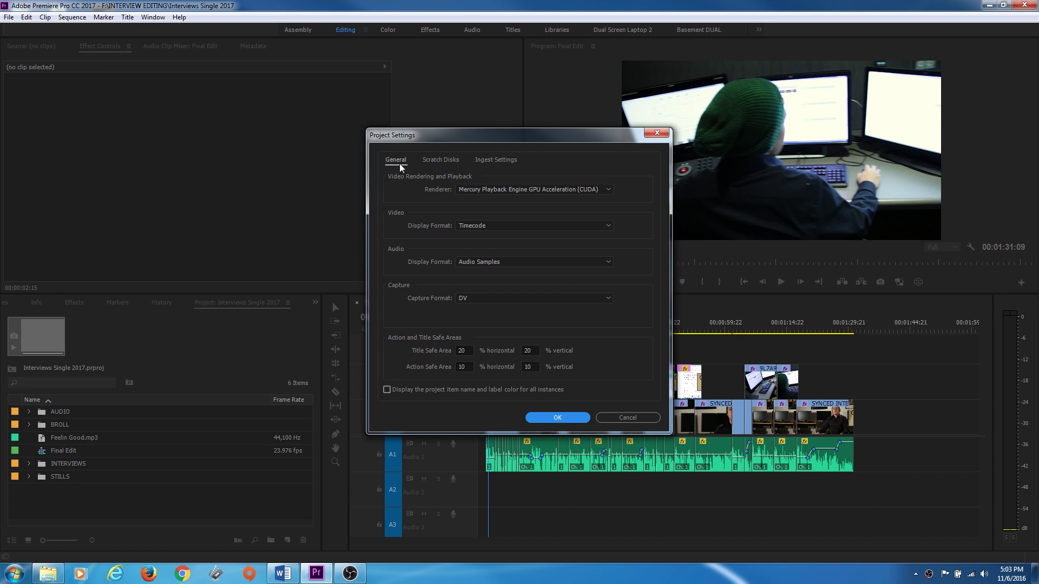
left_click(508, 189)
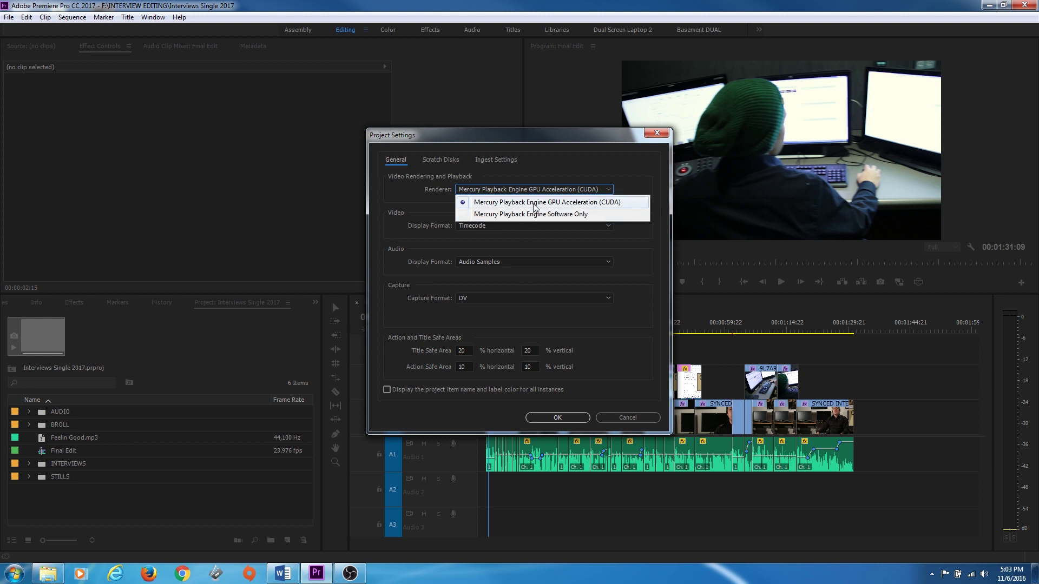
left_click(573, 204)
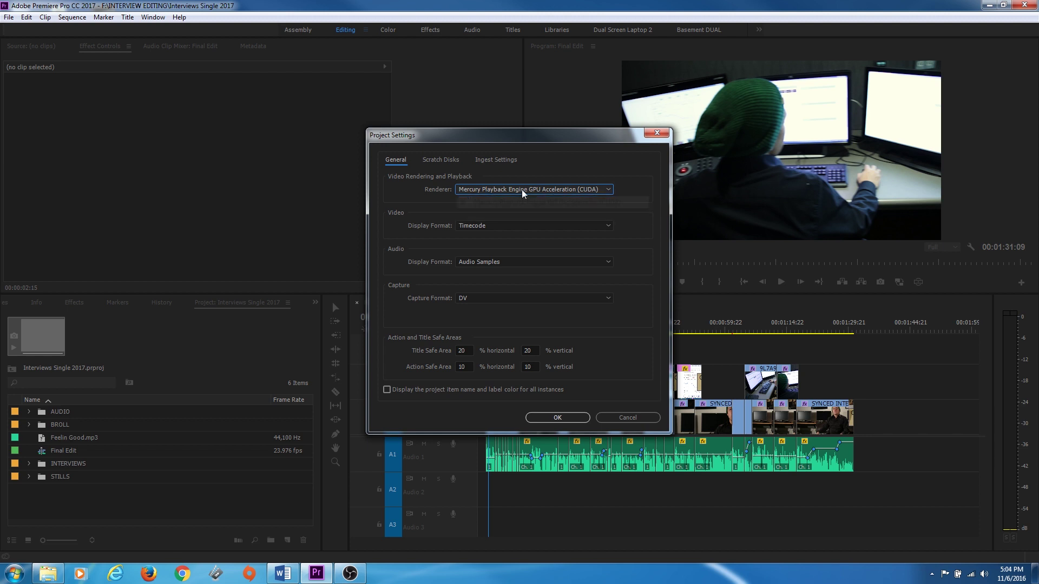
left_click(496, 190)
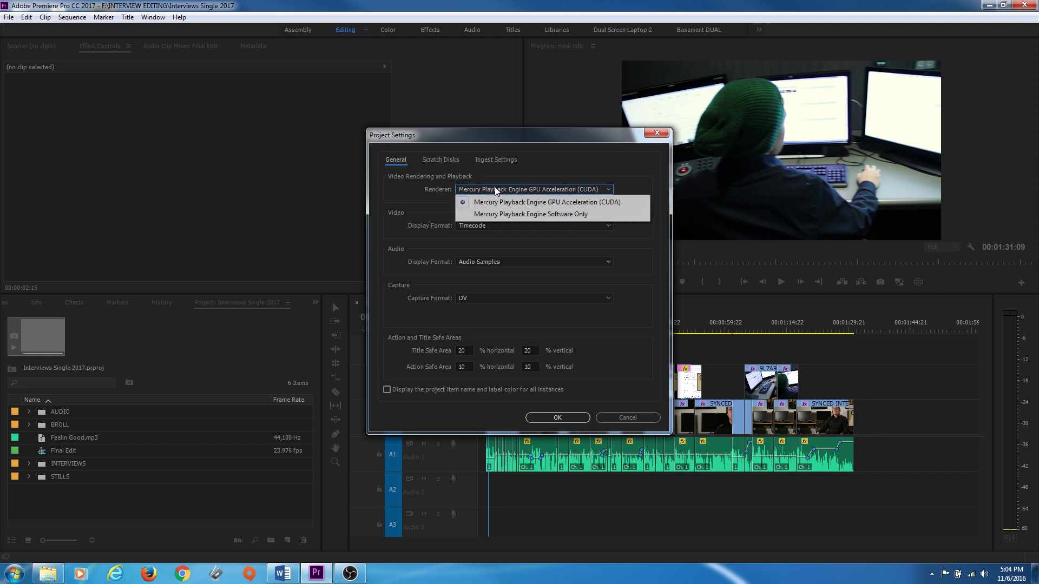
left_click(497, 204)
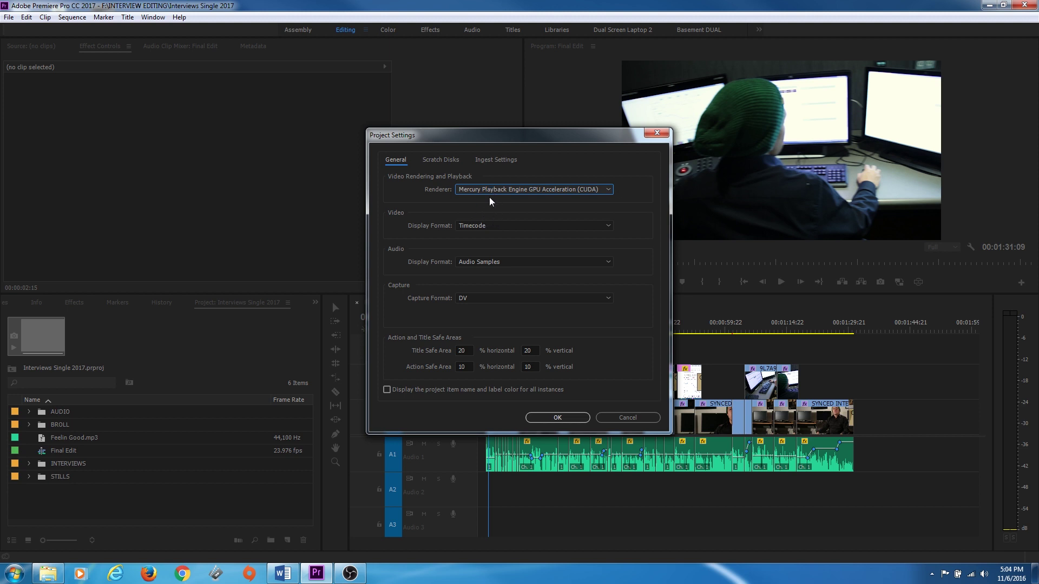
Try Frames as the video display format and set it back to Timecode
left_click(466, 226)
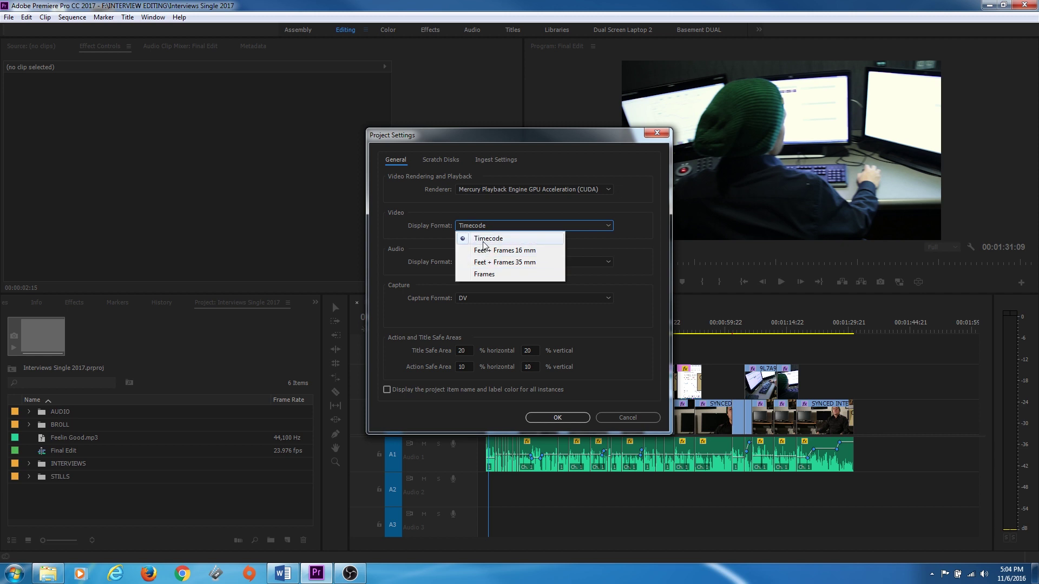
left_click(484, 274)
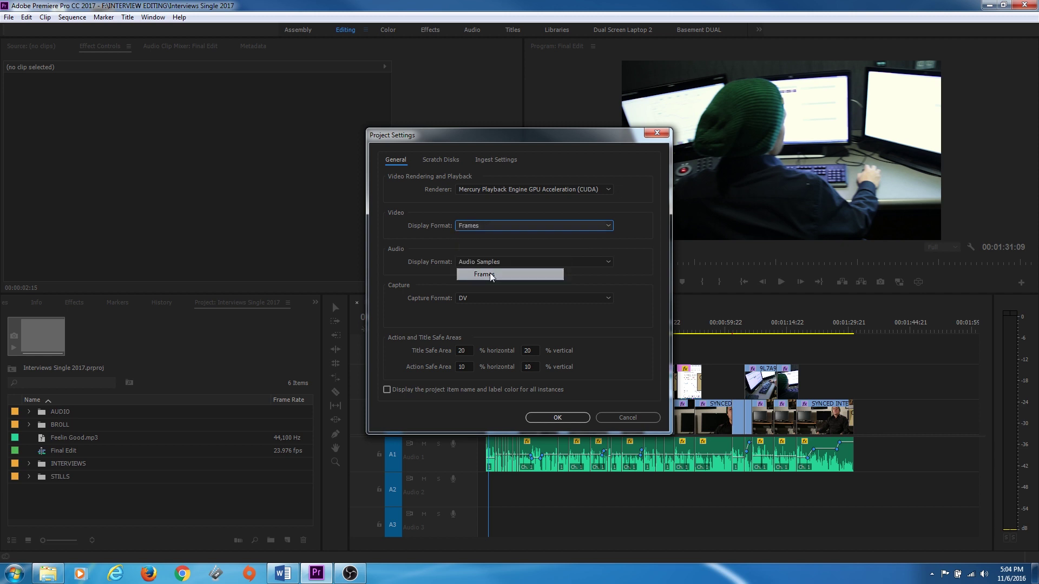
left_click(489, 229)
left_click(491, 238)
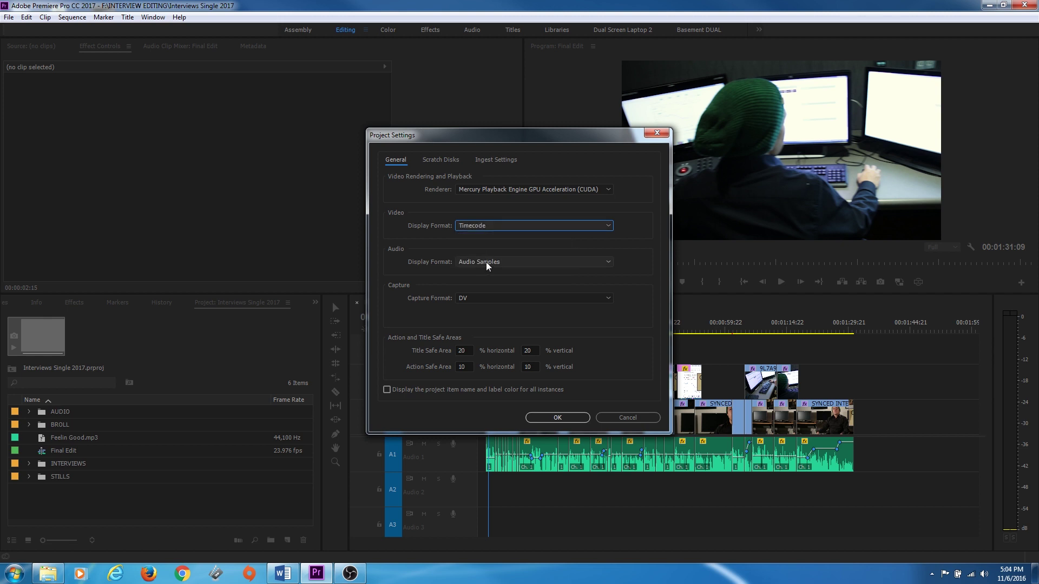
Check the audio display format options, keeping Audio Samples, and the capture format options, keeping DV
left_click(485, 263)
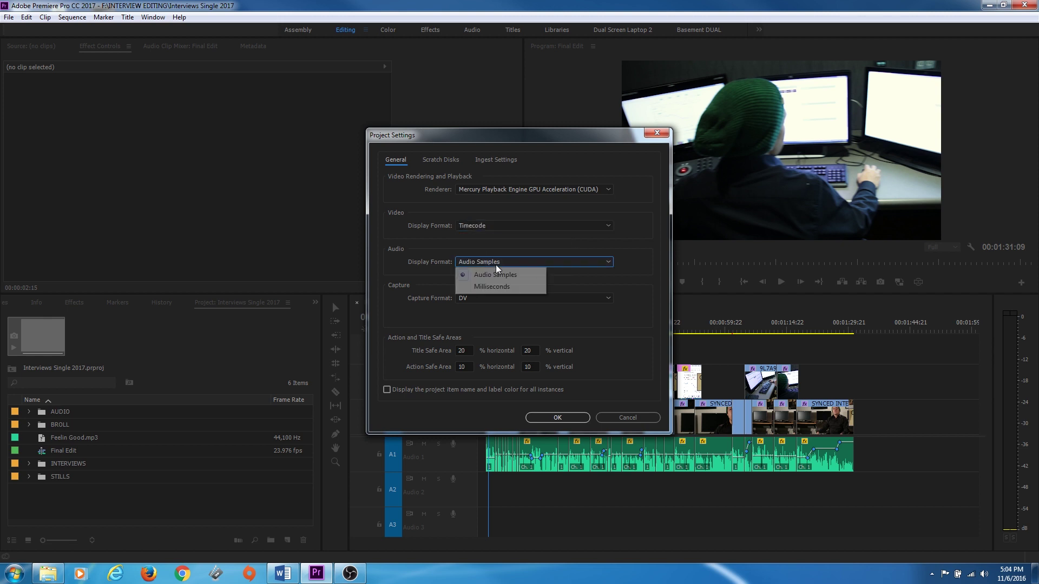
left_click(494, 271)
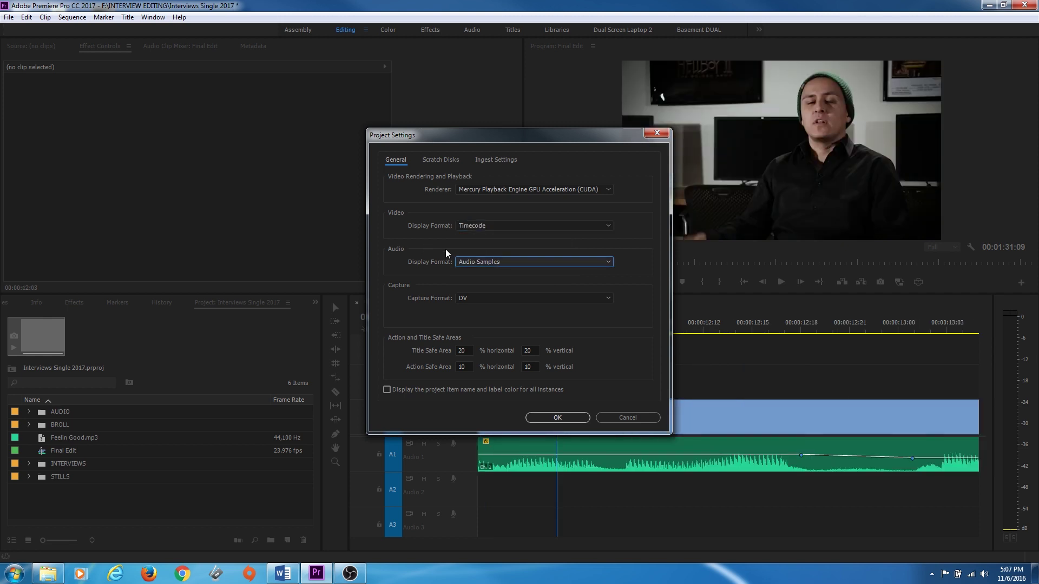
left_click(477, 263)
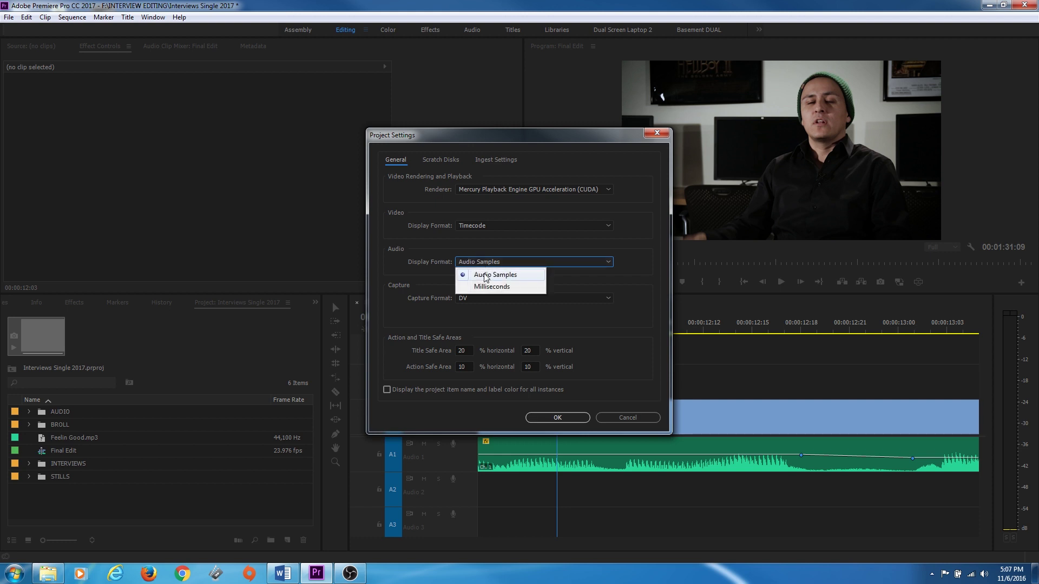
left_click(478, 259)
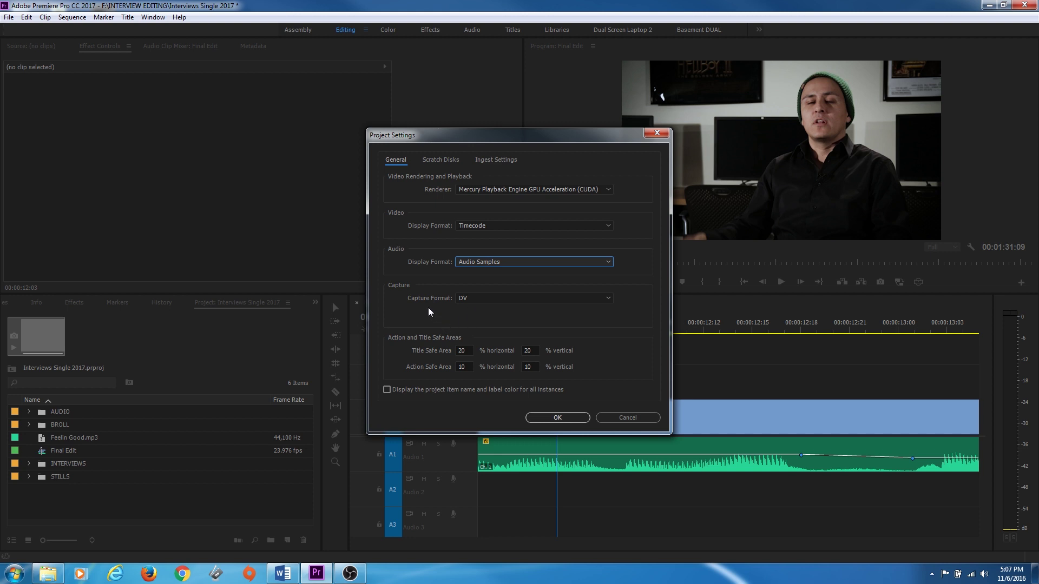
left_click(480, 299)
left_click(503, 298)
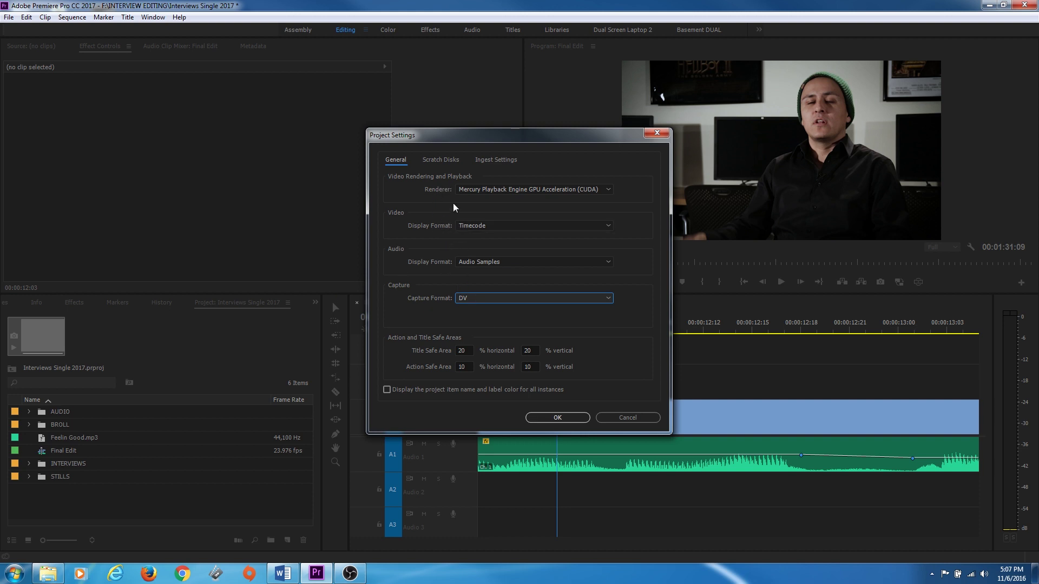
Set the video and audio preview scratch disks to F:\INTERVIEW EDITING, and enable ingest in Copy mode before accepting the project settings
left_click(441, 161)
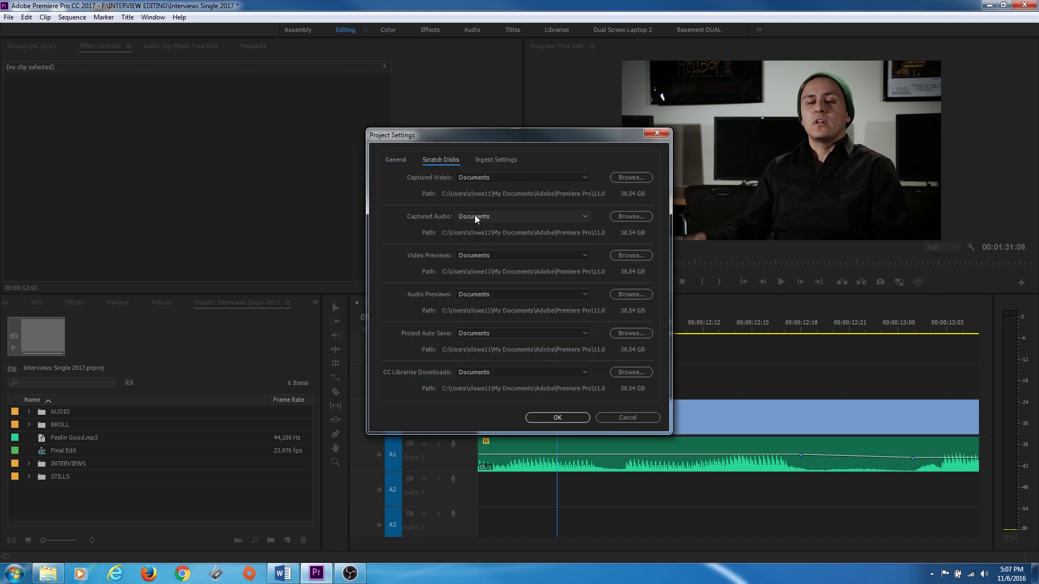
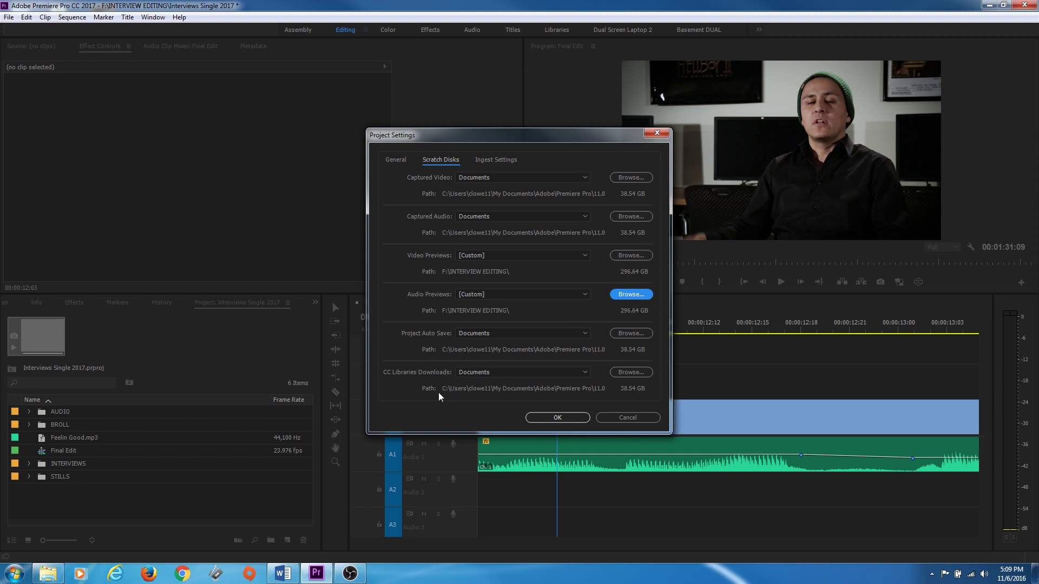
left_click(499, 161)
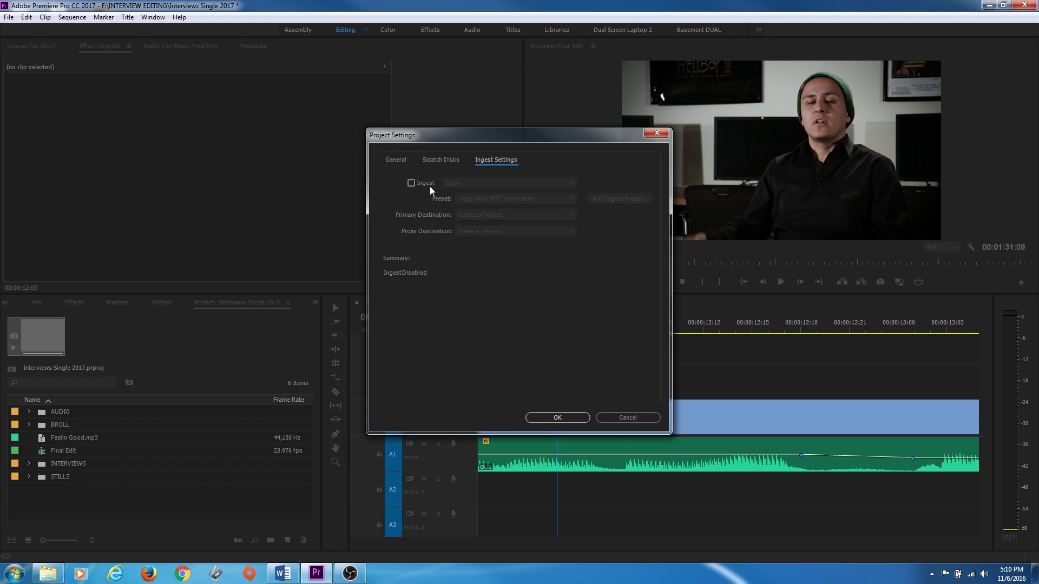
left_click(411, 183)
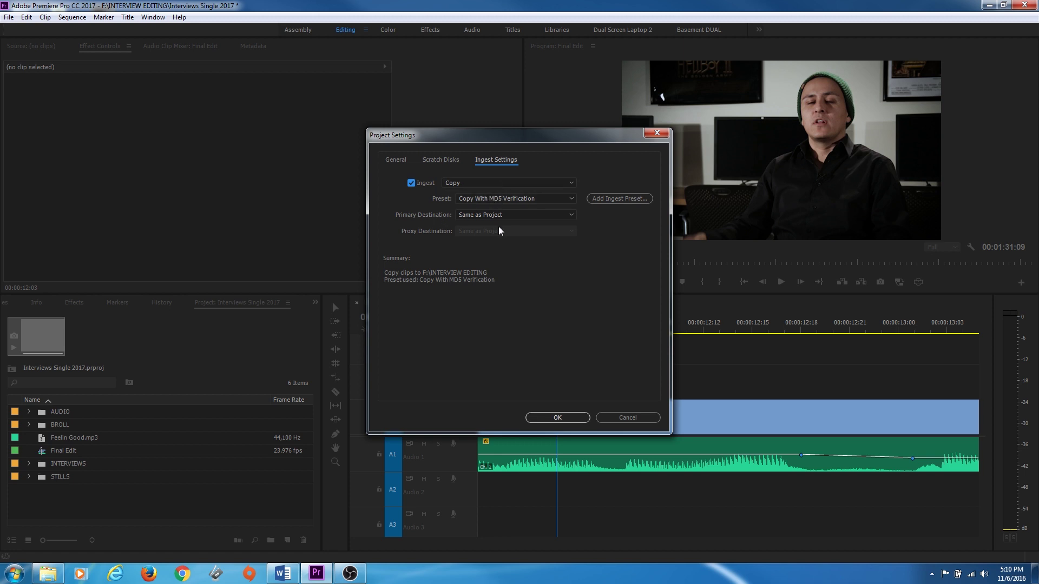
left_click(453, 183)
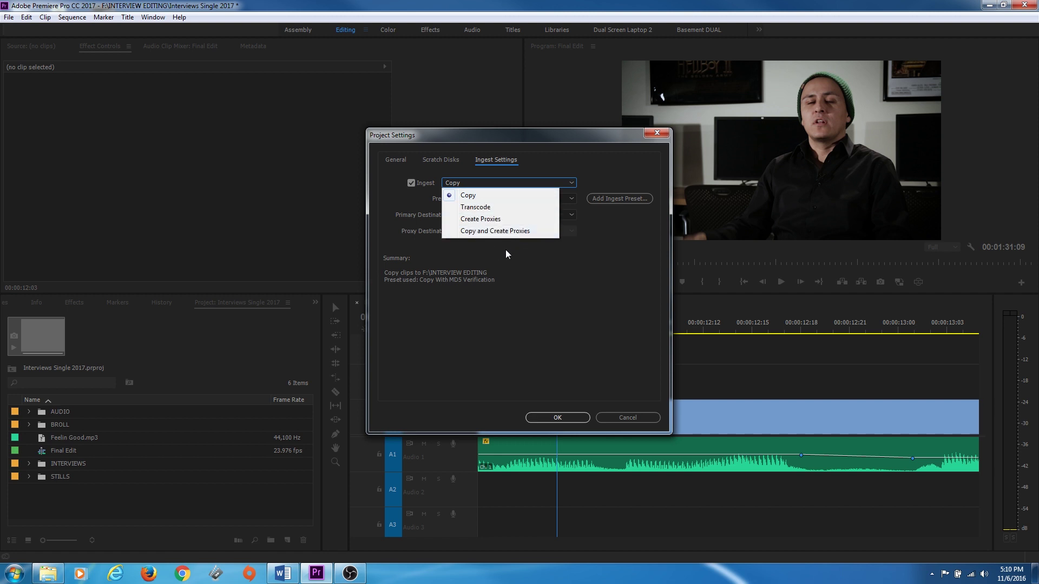
left_click(521, 257)
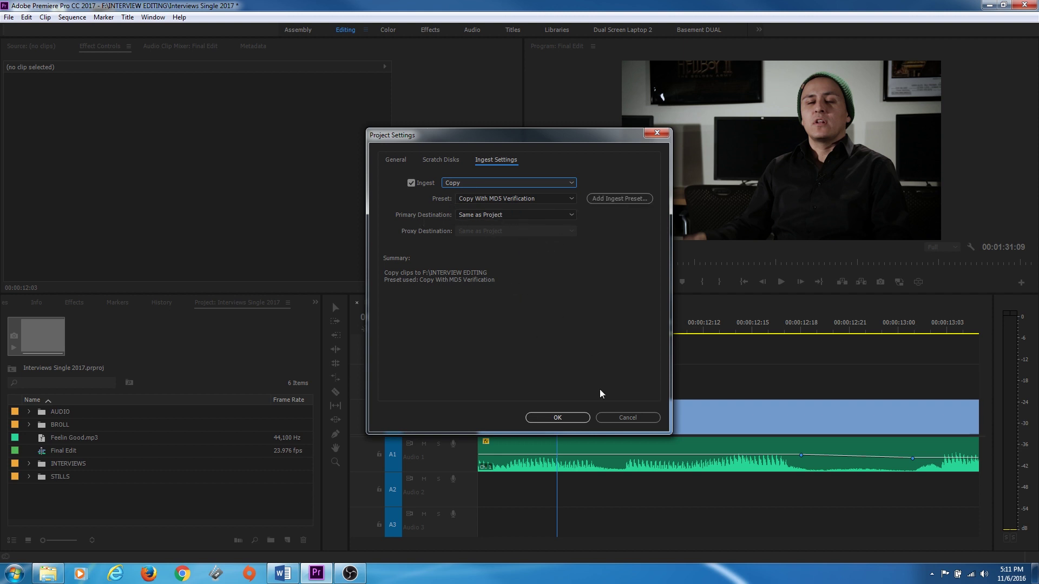
left_click(569, 418)
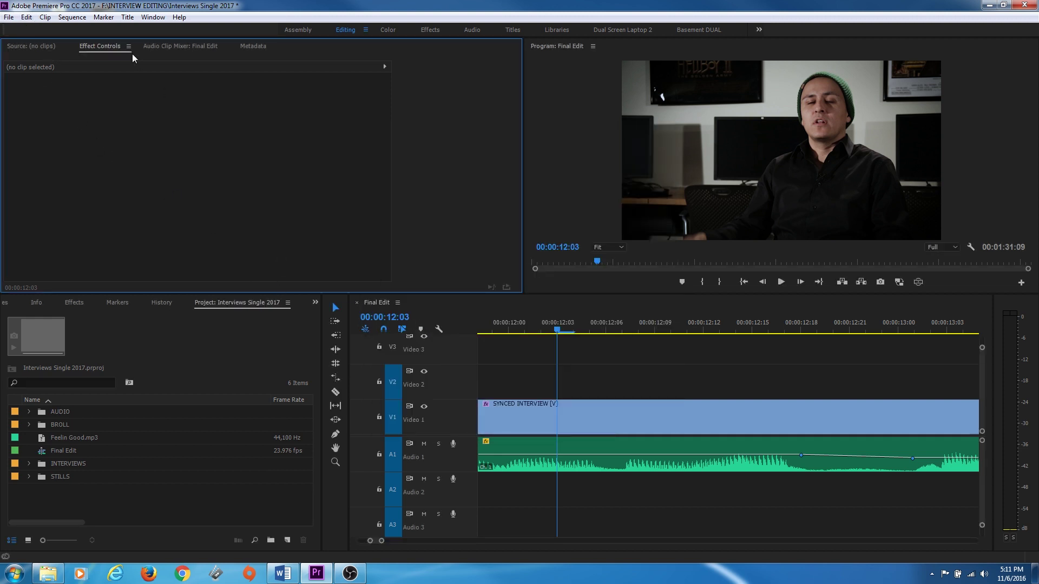
left_click(26, 16)
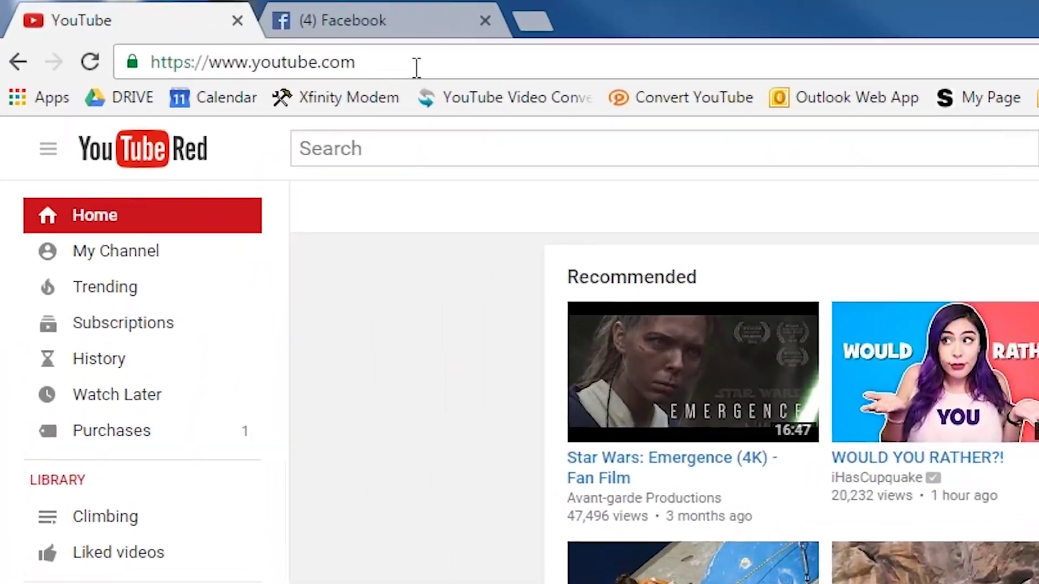
Switch to Chrome, go to the YouTube channel at youtube.com/chinfat and show its playlists
left_click(183, 38)
type("/chinfat")
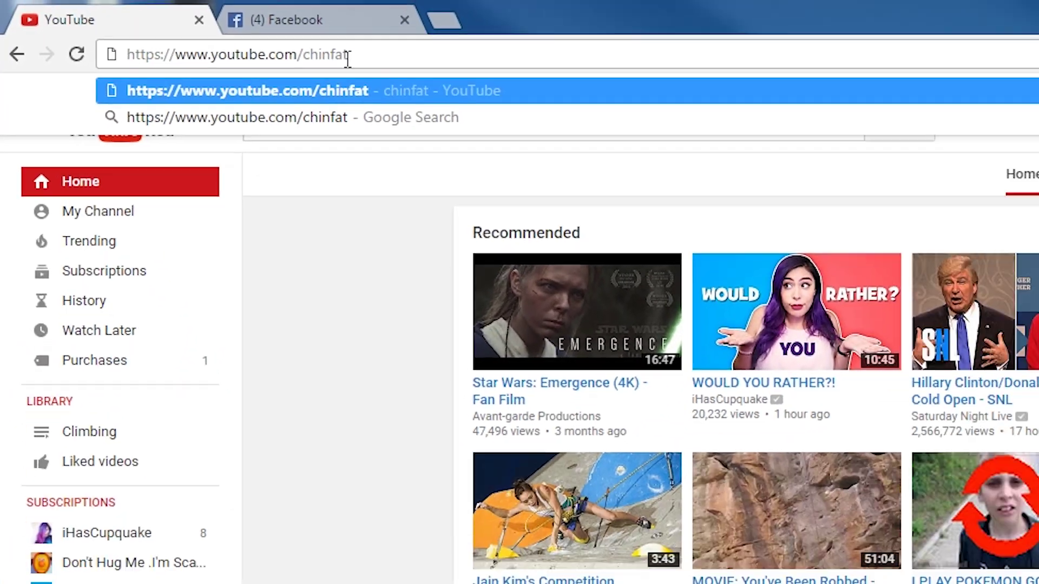
key("Return")
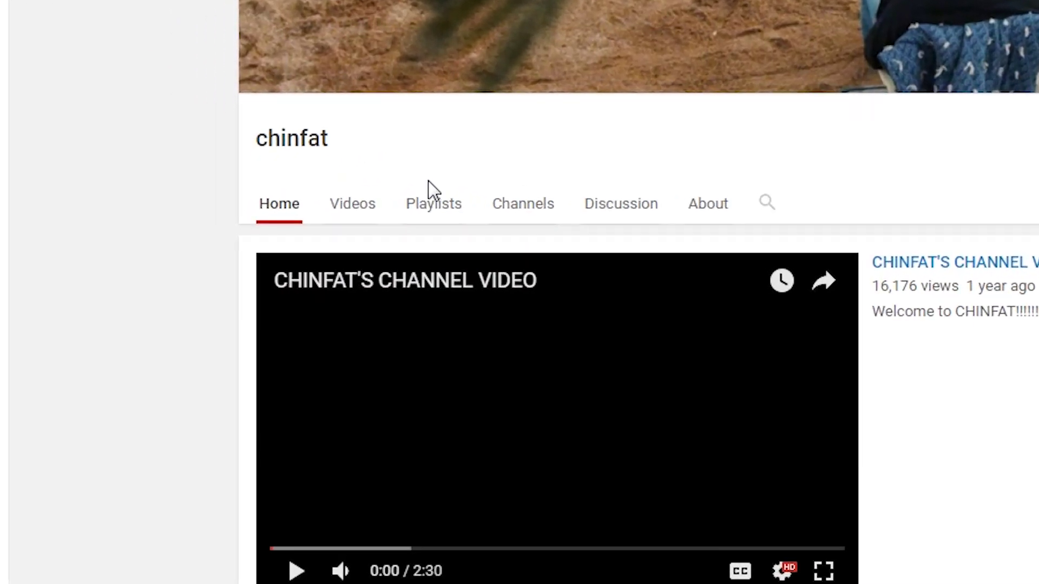
left_click(438, 206)
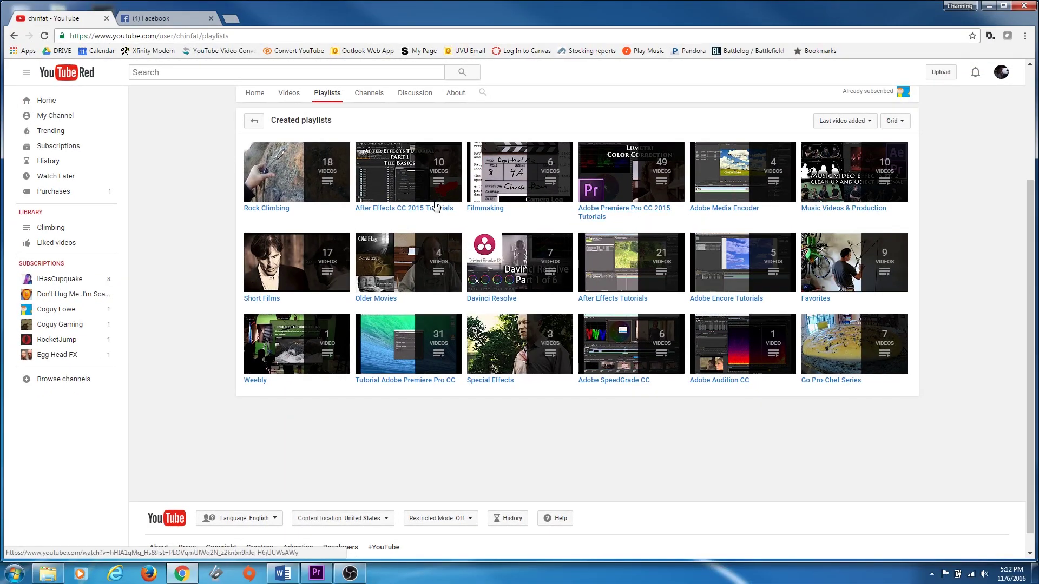
Open the Adobe Premiere Pro CC 2015 Tutorials playlist and look through its episode list
left_click(618, 215)
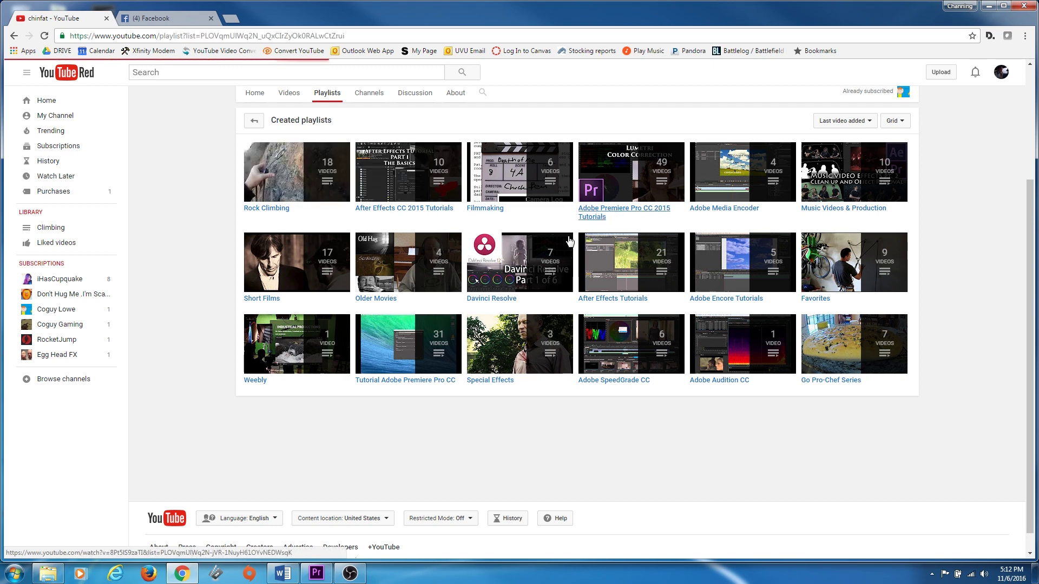
scroll(373, 327, "down", 10)
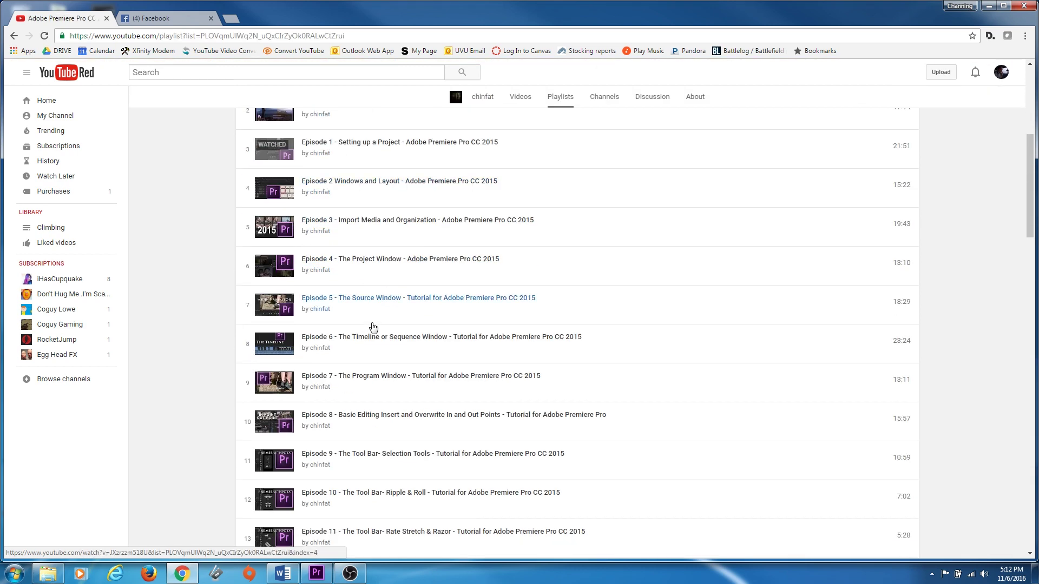
scroll(378, 322, "down", 12)
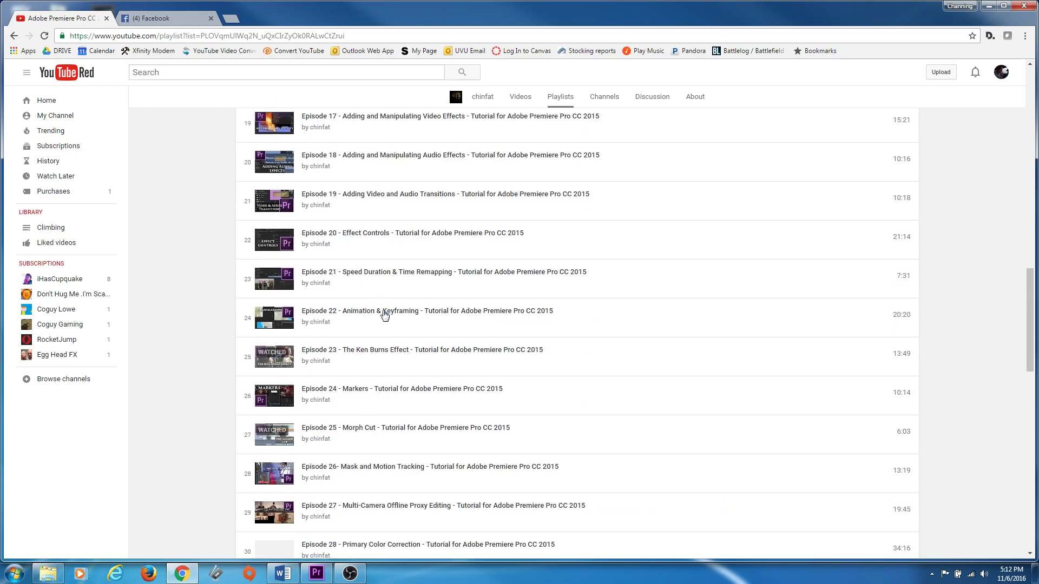
scroll(387, 313, "down", 4)
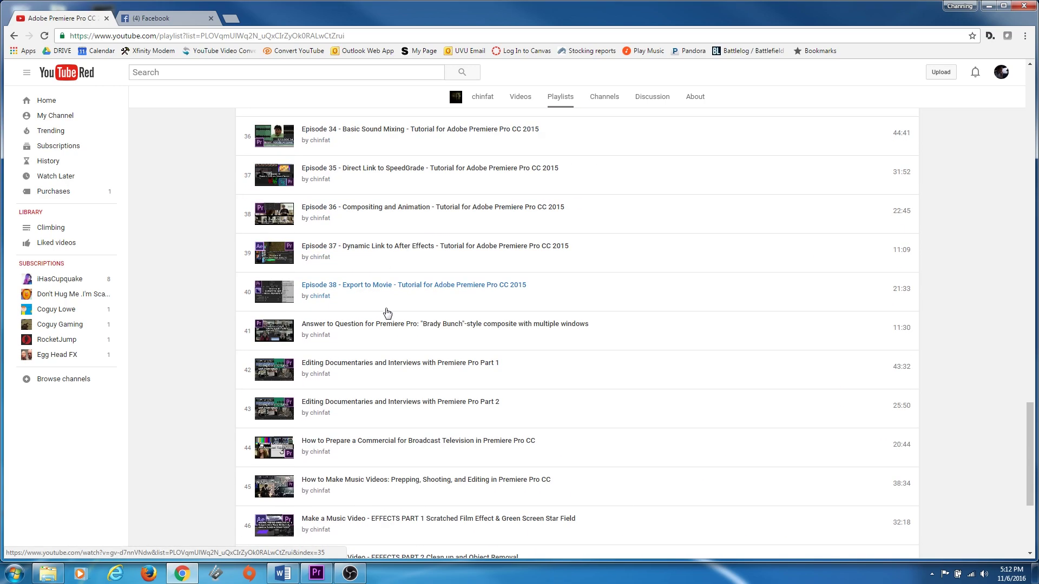